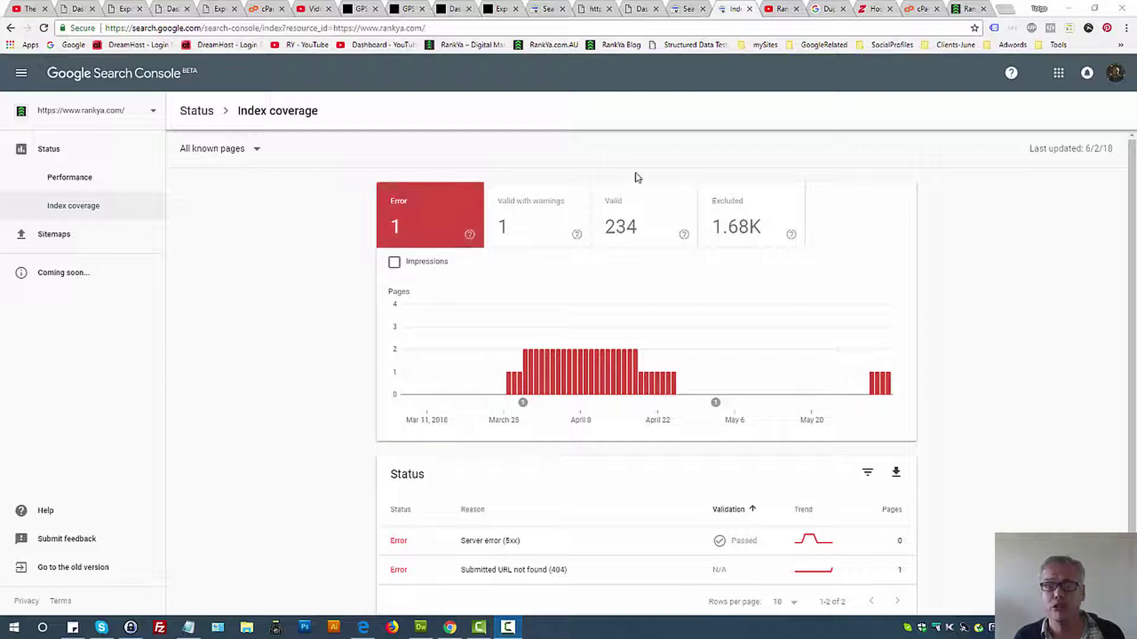
Step: Open the Blueprint Creation for Google Domination post from the rankya.com homepage
{"action": "left_click", "coordinate": [961, 9]}
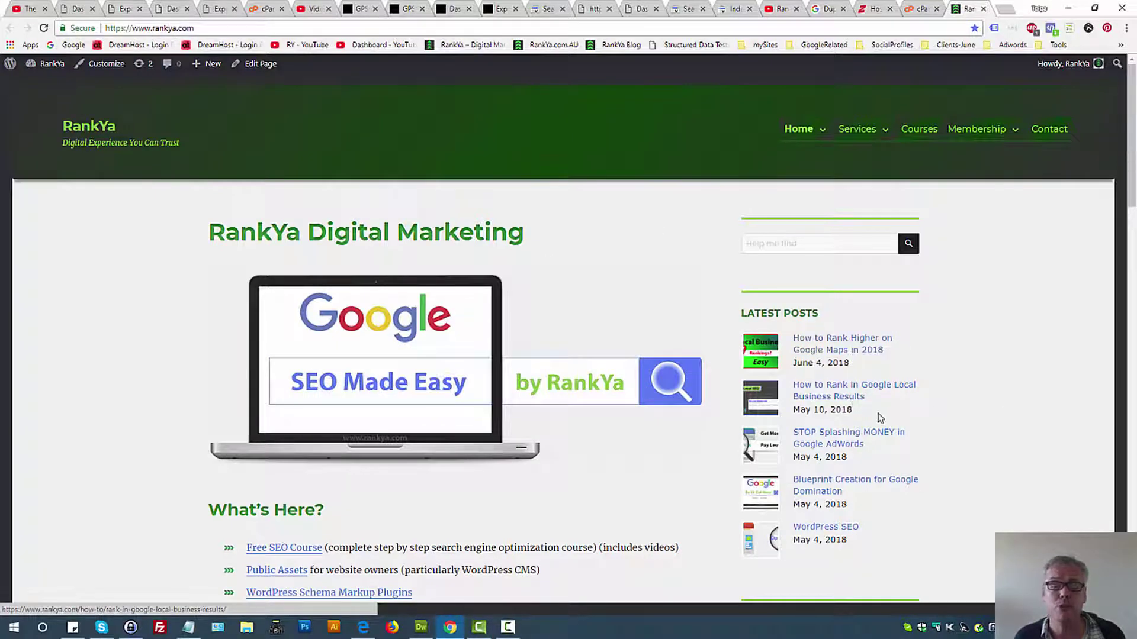
{"action": "left_click", "coordinate": [826, 487]}
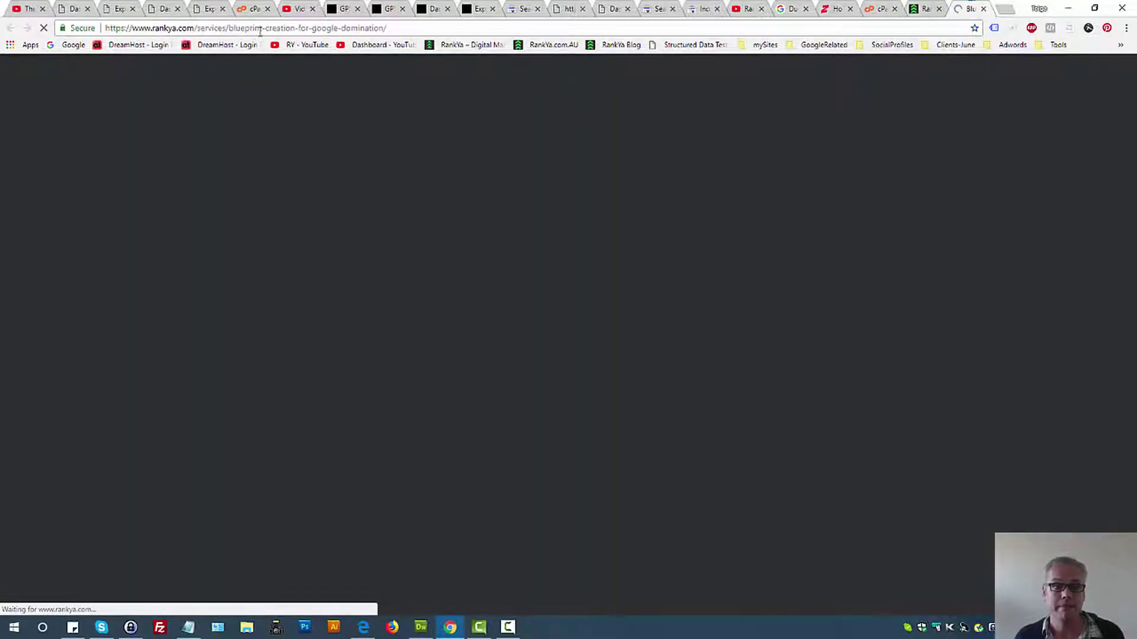
{"action": "left_click", "coordinate": [257, 28]}
{"action": "right_click", "coordinate": [258, 28]}
{"action": "left_click", "coordinate": [279, 73]}
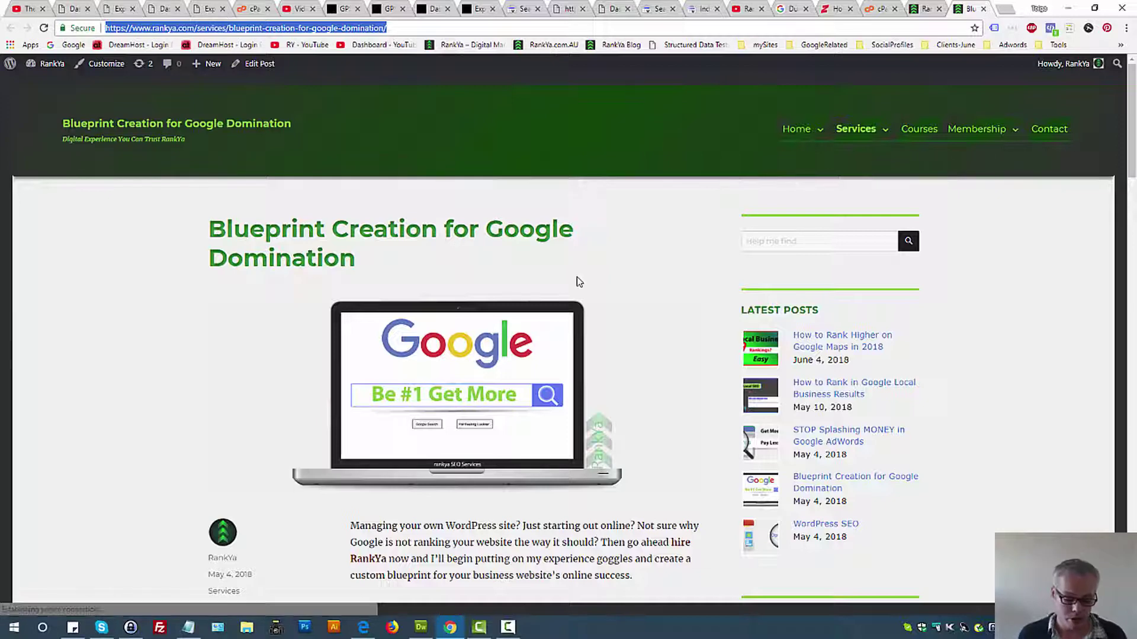
Step: View the page source and search 'robots' to highlight the index and follow meta values
{"action": "key", "text": "ctrl+u"}
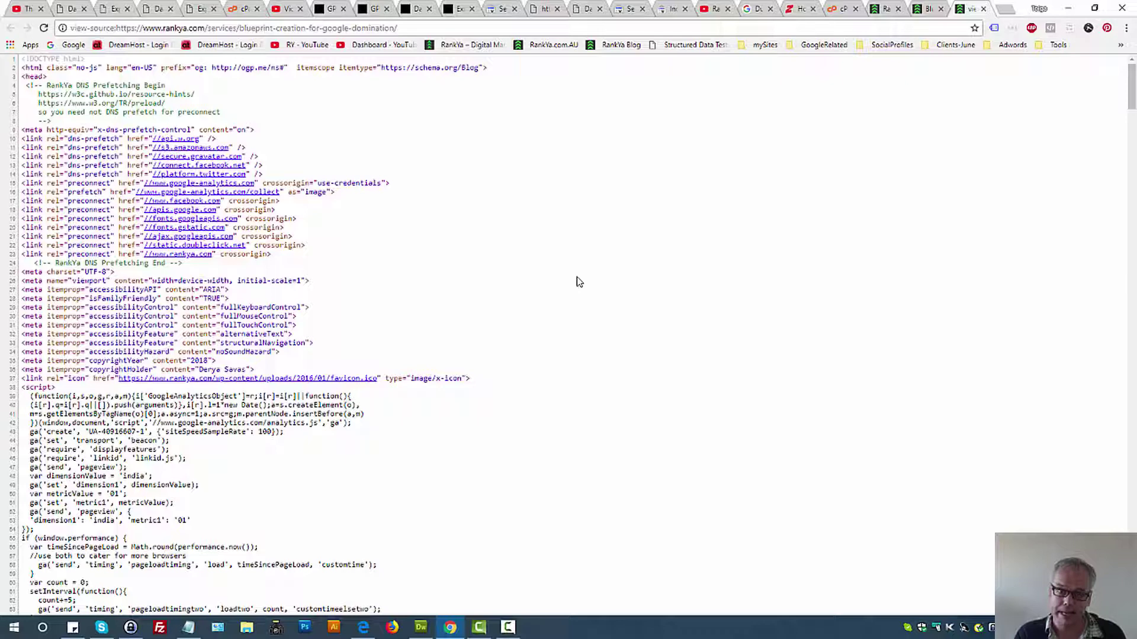
{"action": "key", "text": "ctrl+f"}
{"action": "type", "text": "robotst"}
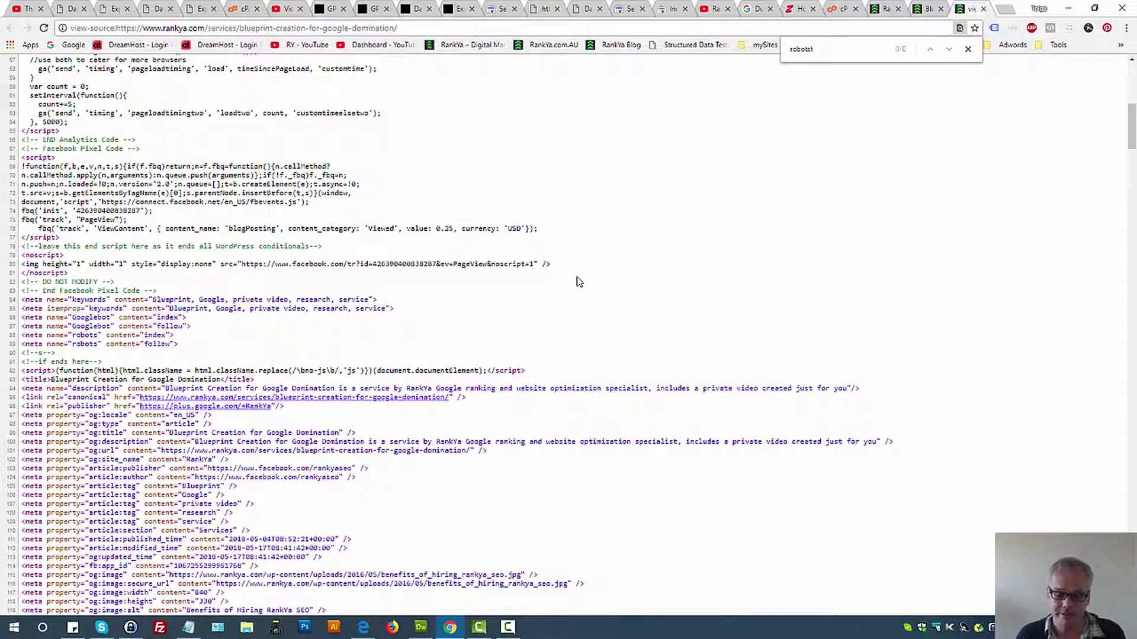
{"action": "key", "text": "BackSpace"}
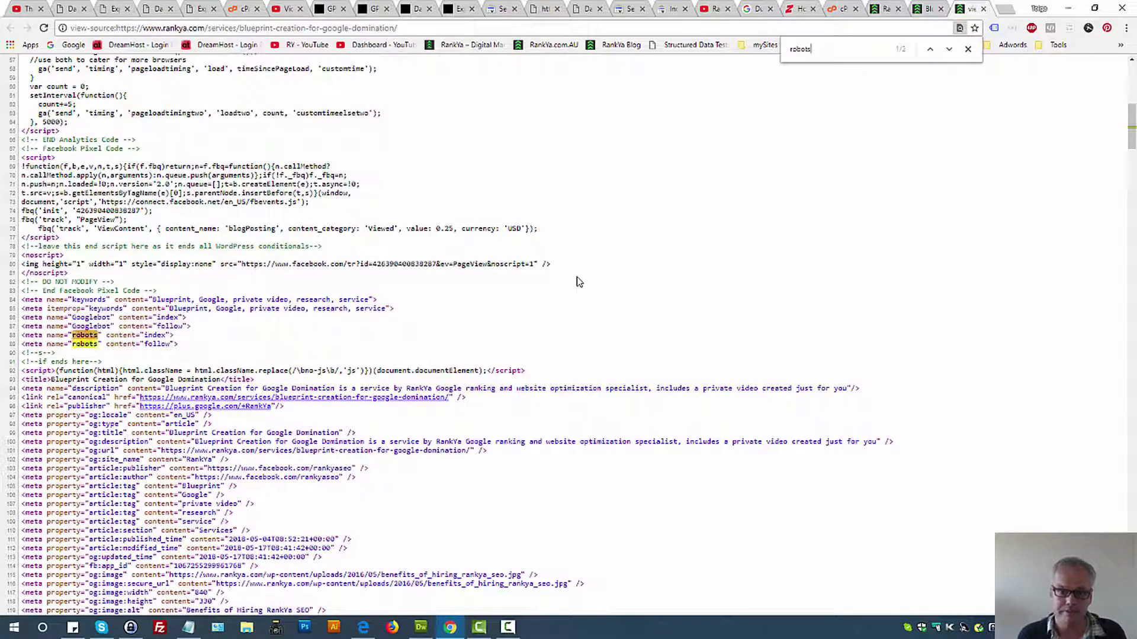
{"action": "double_click", "coordinate": [148, 335]}
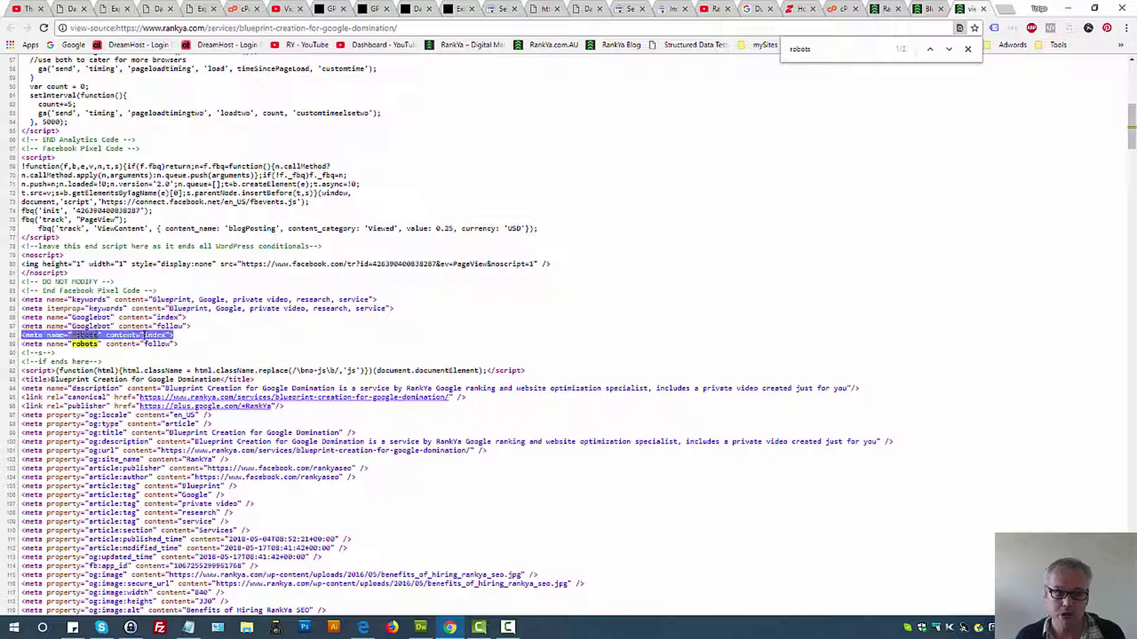
{"action": "double_click", "coordinate": [127, 343]}
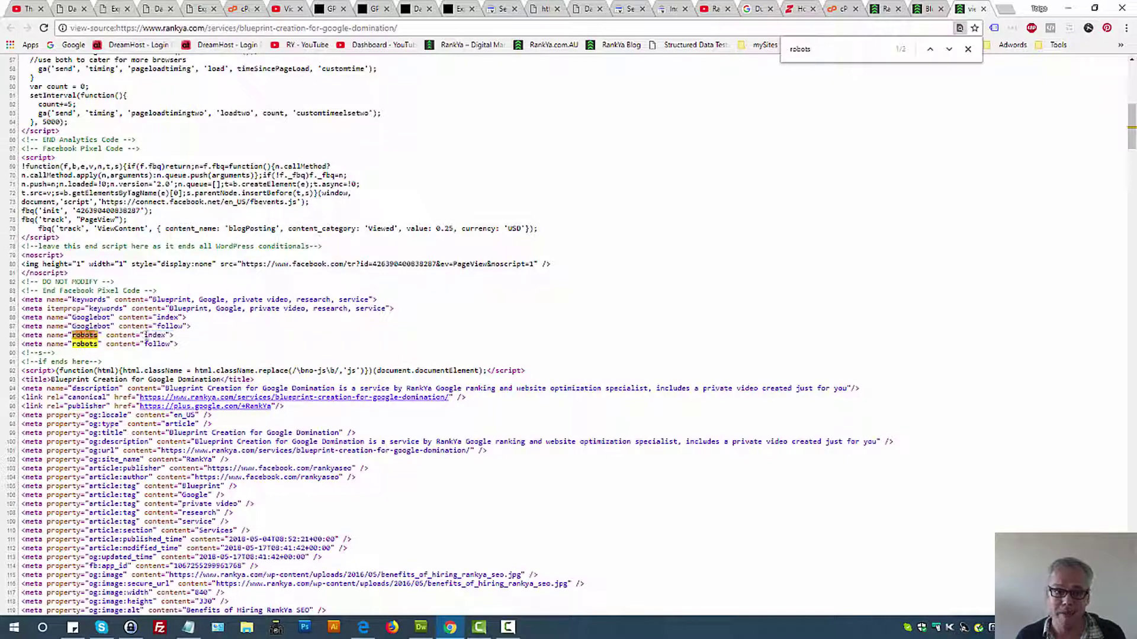
{"action": "double_click", "coordinate": [154, 335]}
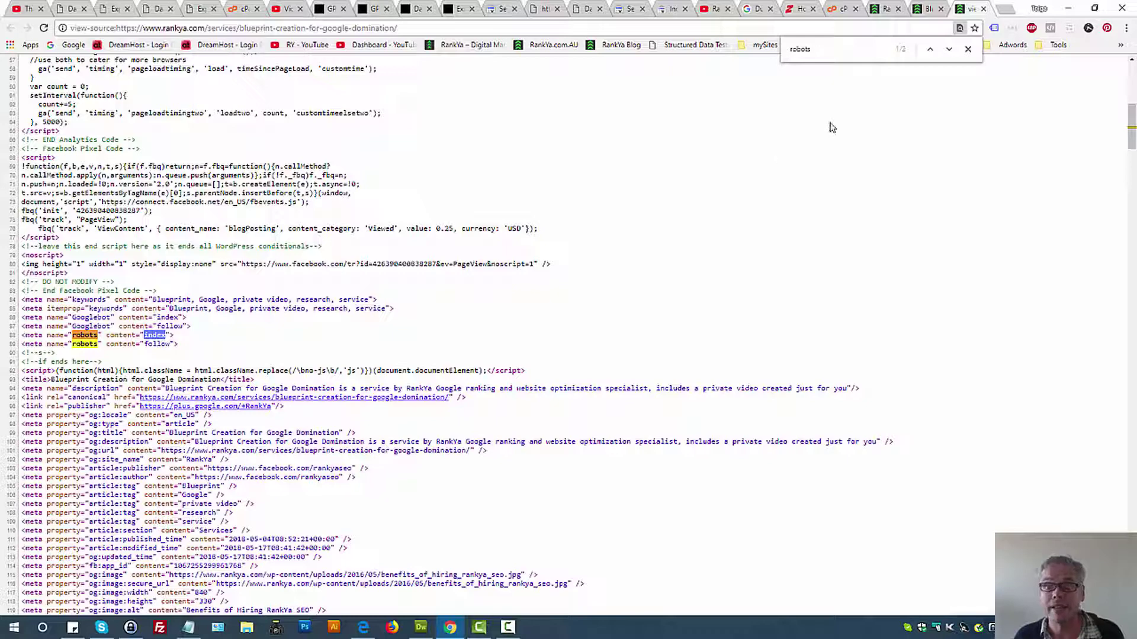
Step: Open the How to category page on rankya.com and view its source with Ctrl+U
{"action": "left_click_drag", "start_coordinate": [588, 9], "coordinate": [847, 9]}
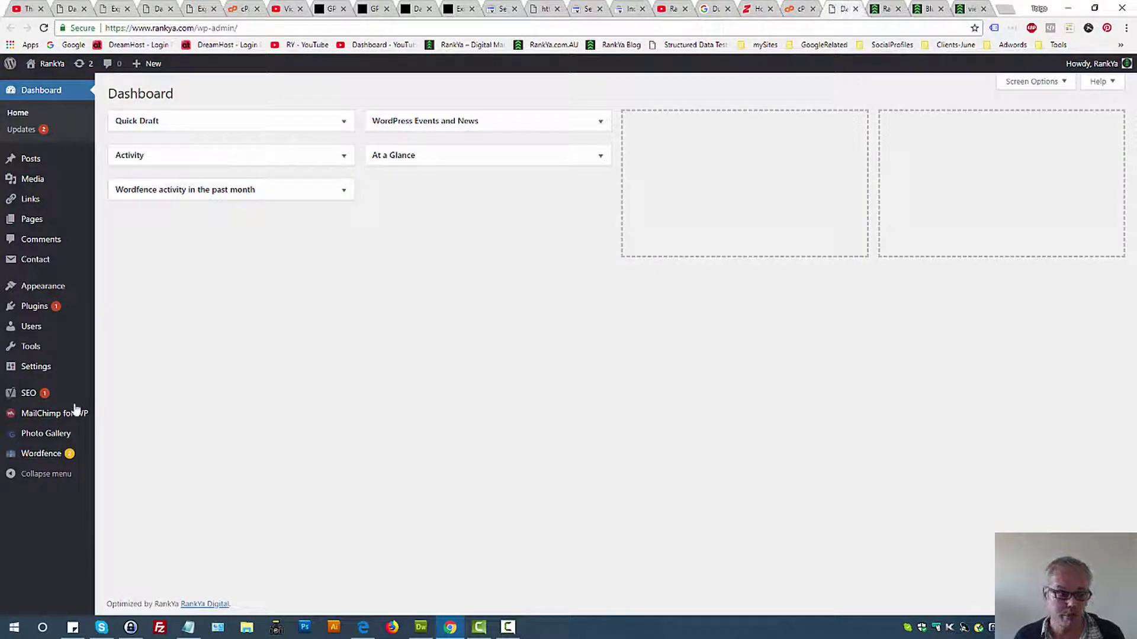
{"action": "mouse_move", "coordinate": [35, 395]}
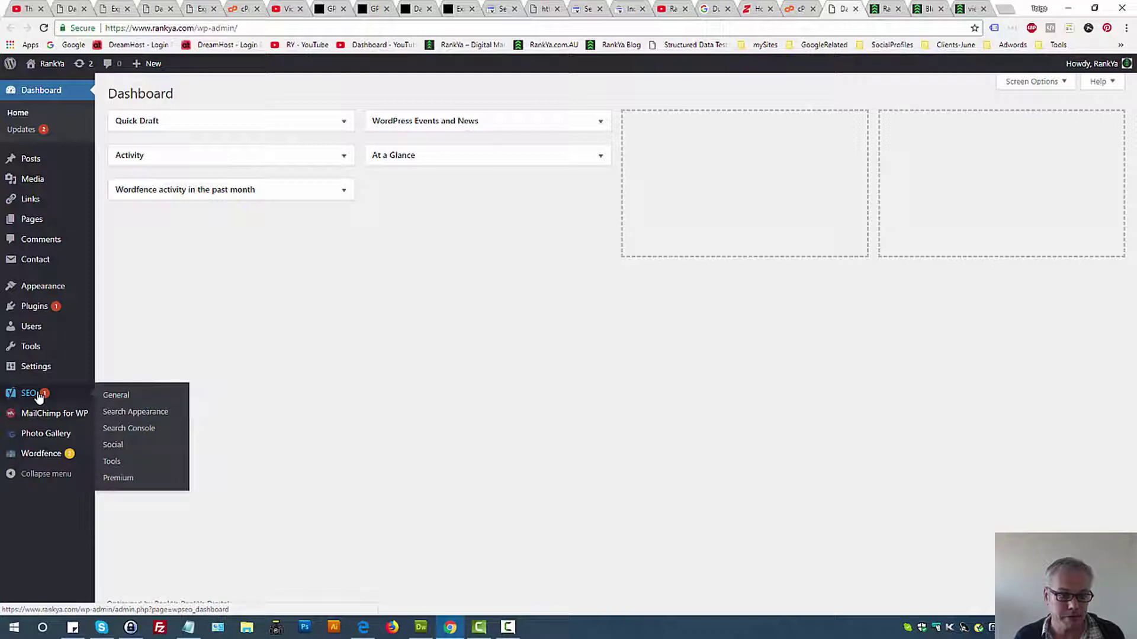
{"action": "key", "text": "ctrl+Tab"}
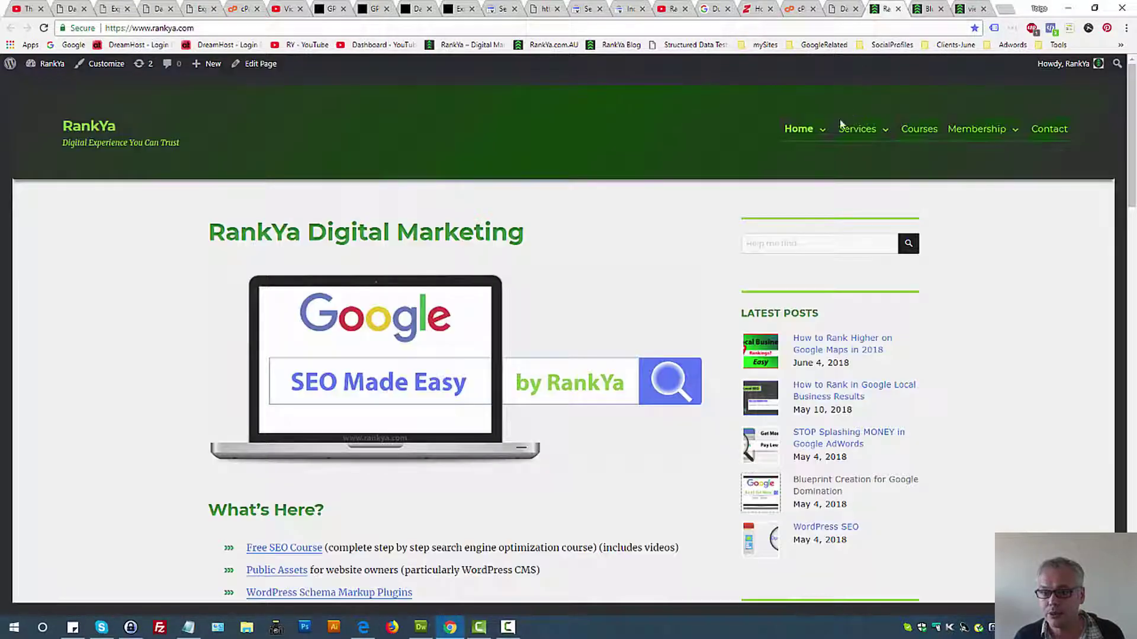
{"action": "left_click", "coordinate": [774, 152]}
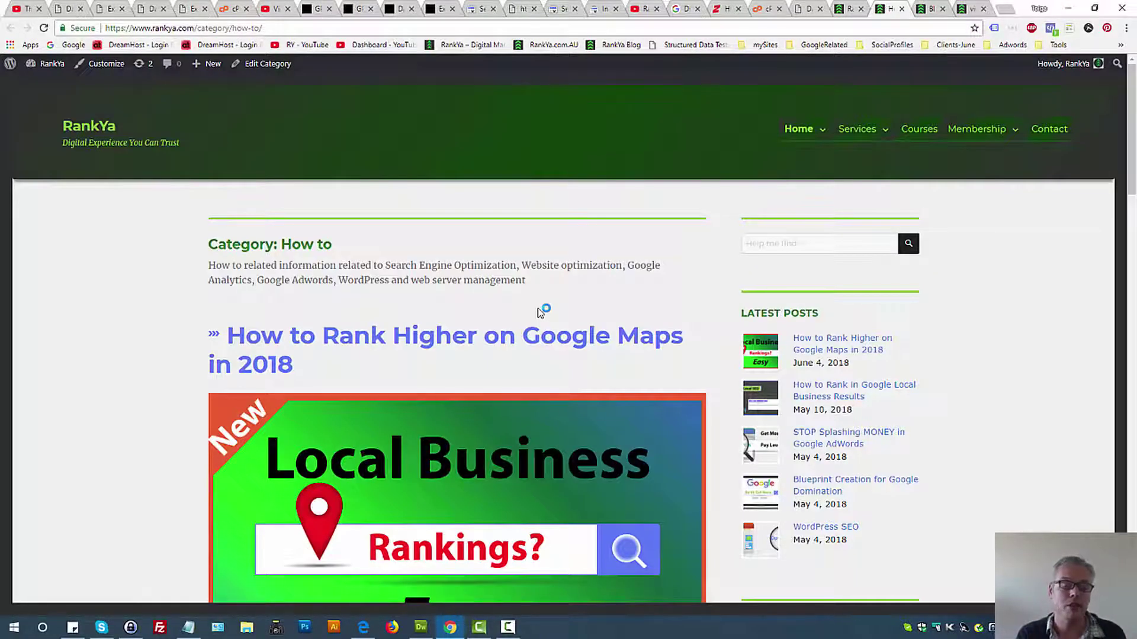
{"action": "key", "text": "ctrl+u"}
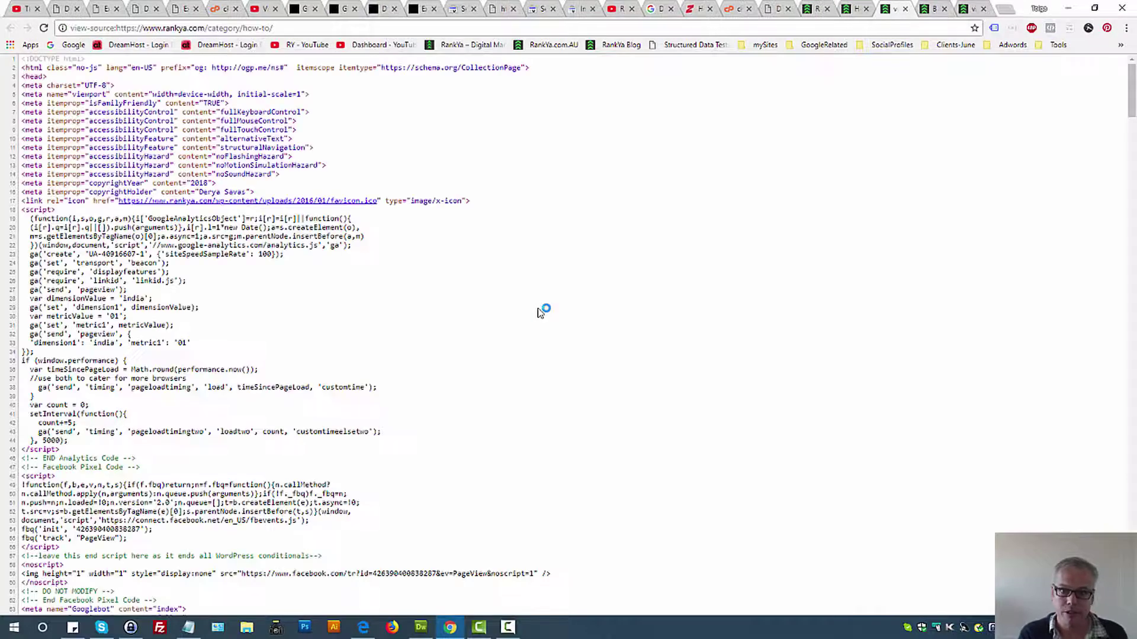
Step: Highlight the robots index meta tag on source line 65
{"action": "key", "text": "ctrl+f"}
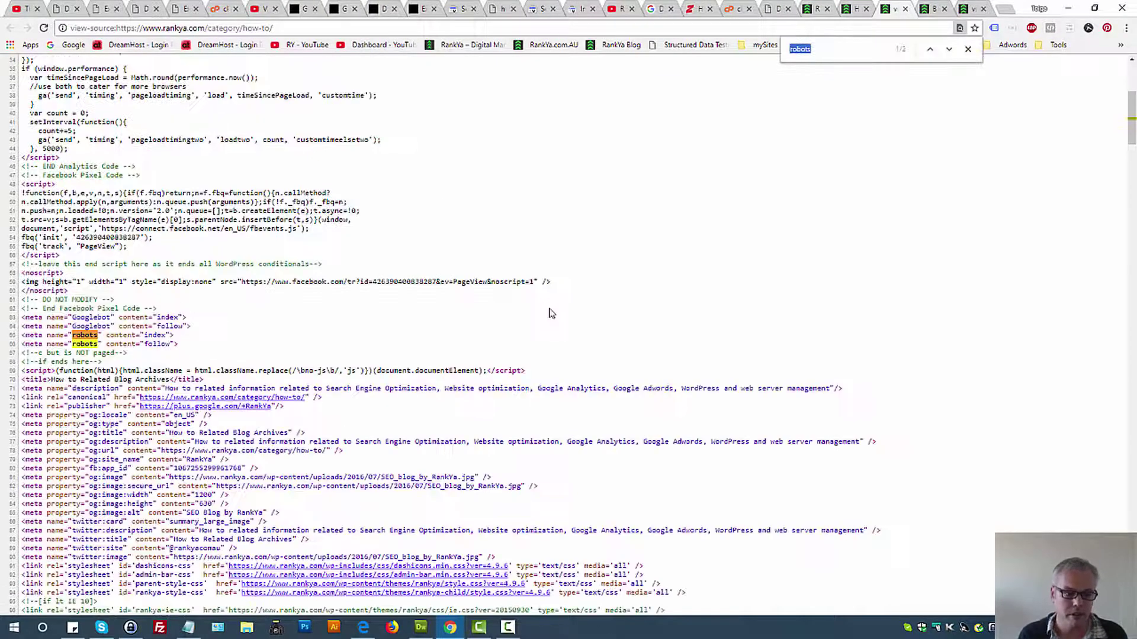
{"action": "double_click", "coordinate": [153, 333]}
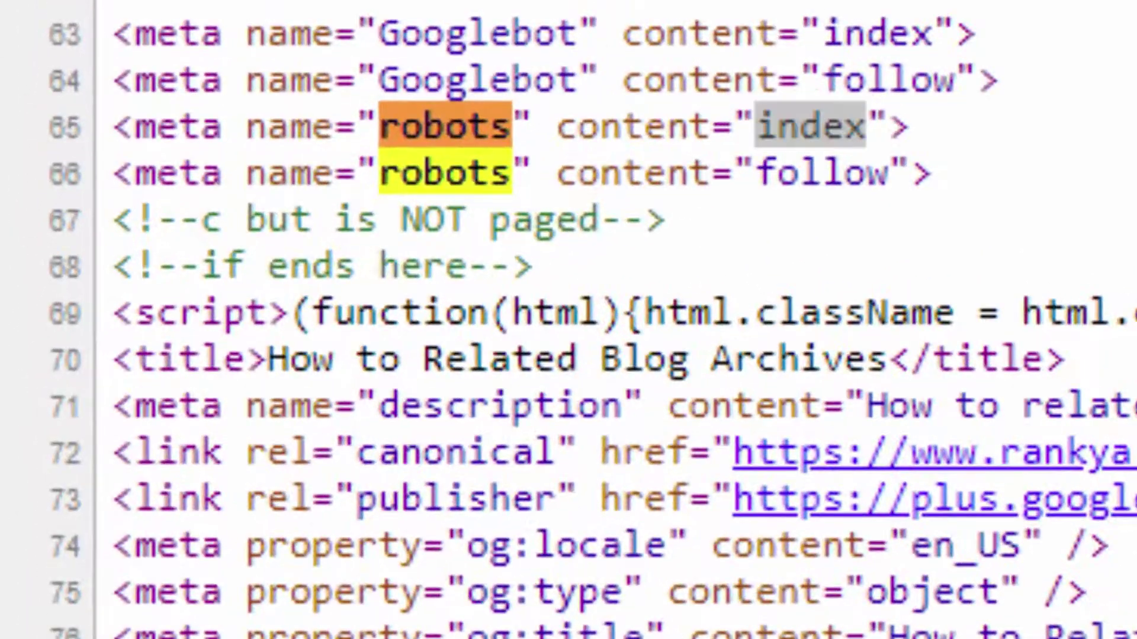
{"action": "key", "text": "Escape"}
{"action": "left_click", "coordinate": [213, 296]}
{"action": "left_click_drag", "start_coordinate": [118, 127], "coordinate": [961, 136]}
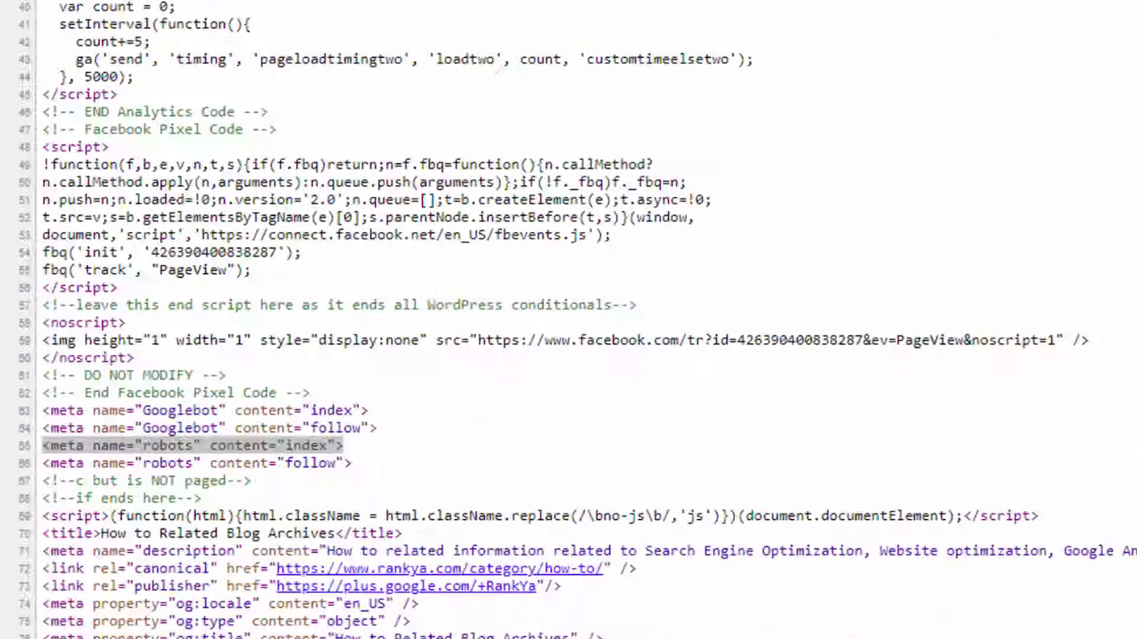
{"action": "left_click_drag", "start_coordinate": [403, 41], "coordinate": [172, 42]}
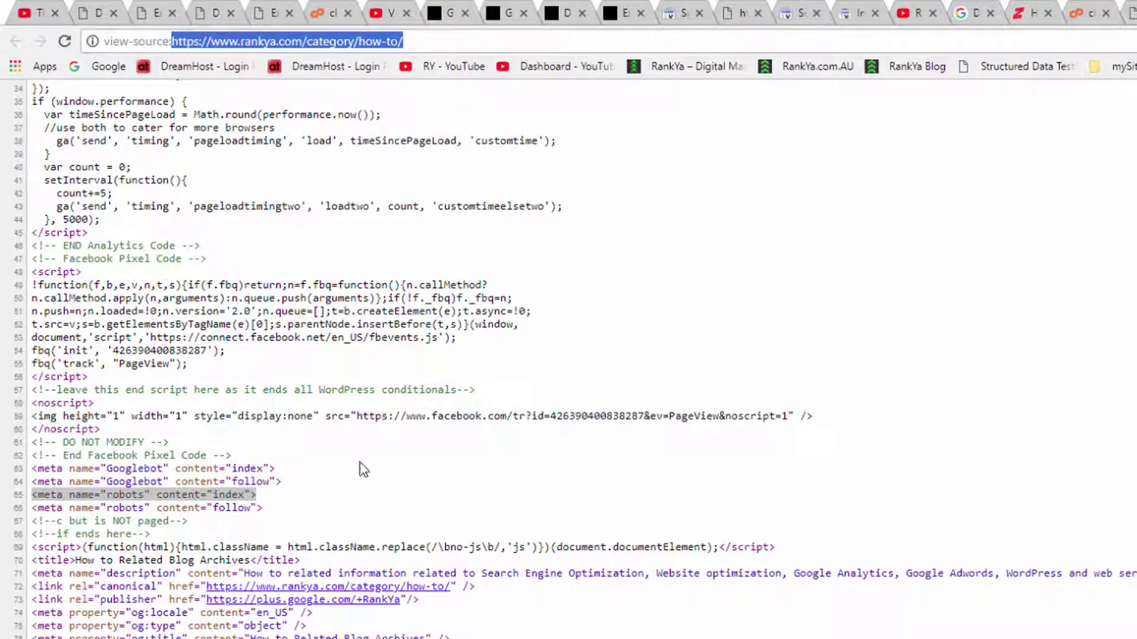
{"action": "triple_click", "coordinate": [209, 498]}
{"action": "left_click", "coordinate": [542, 506]}
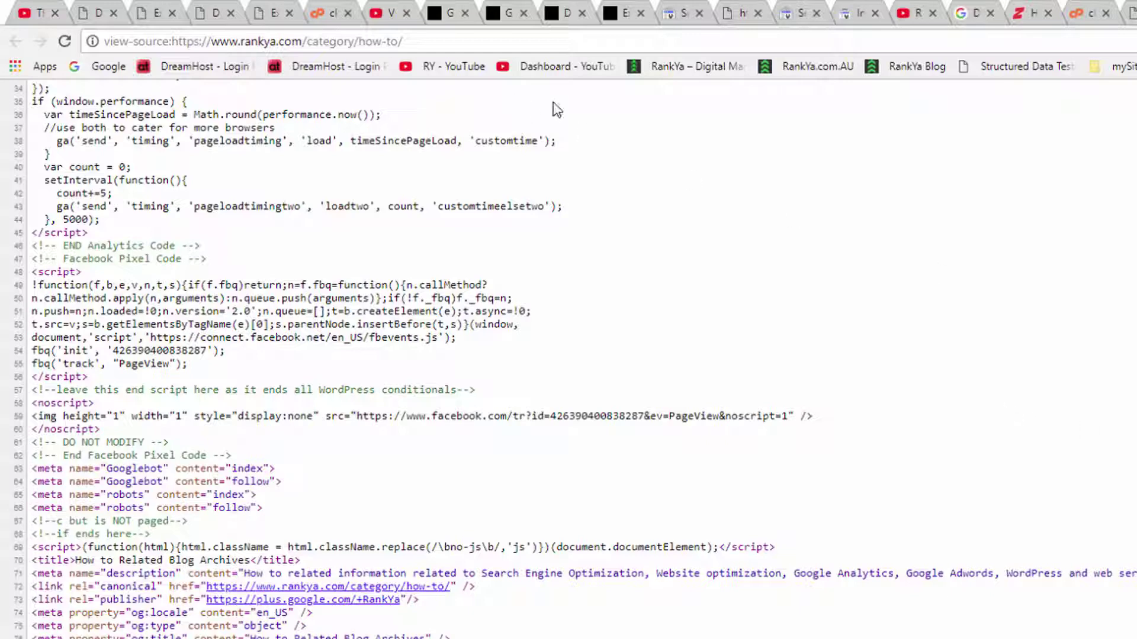
Step: Change the category address from how-to to uncategorized and load that category page
{"action": "key", "text": "ctrl+w"}
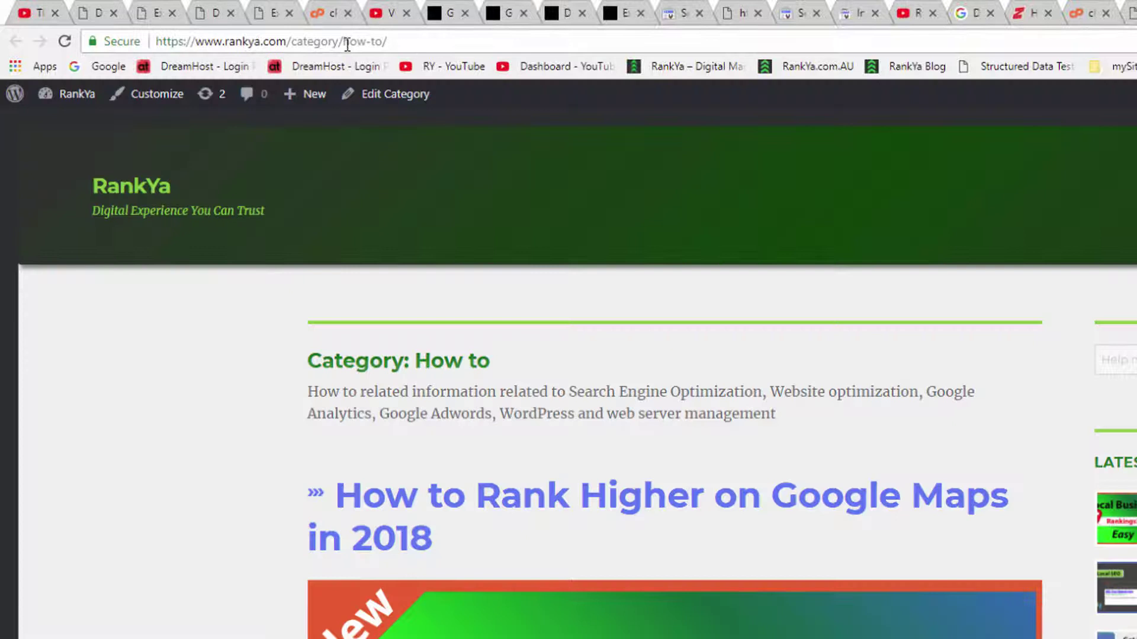
{"action": "left_click_drag", "start_coordinate": [344, 41], "coordinate": [385, 41]}
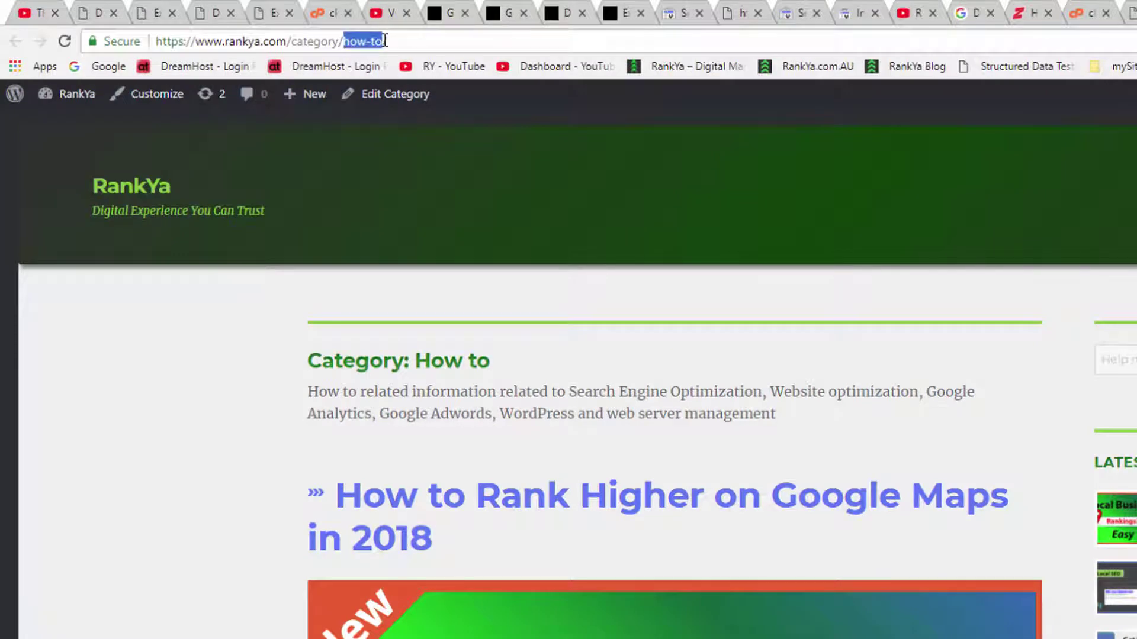
{"action": "type", "text": "unca"}
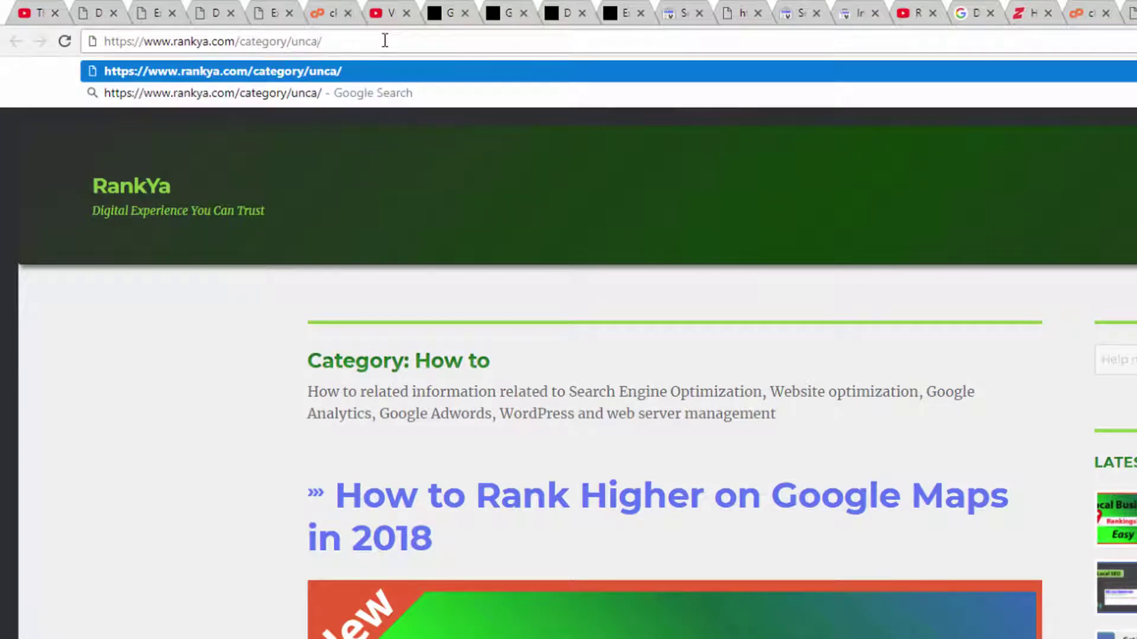
{"action": "type", "text": "tegr"}
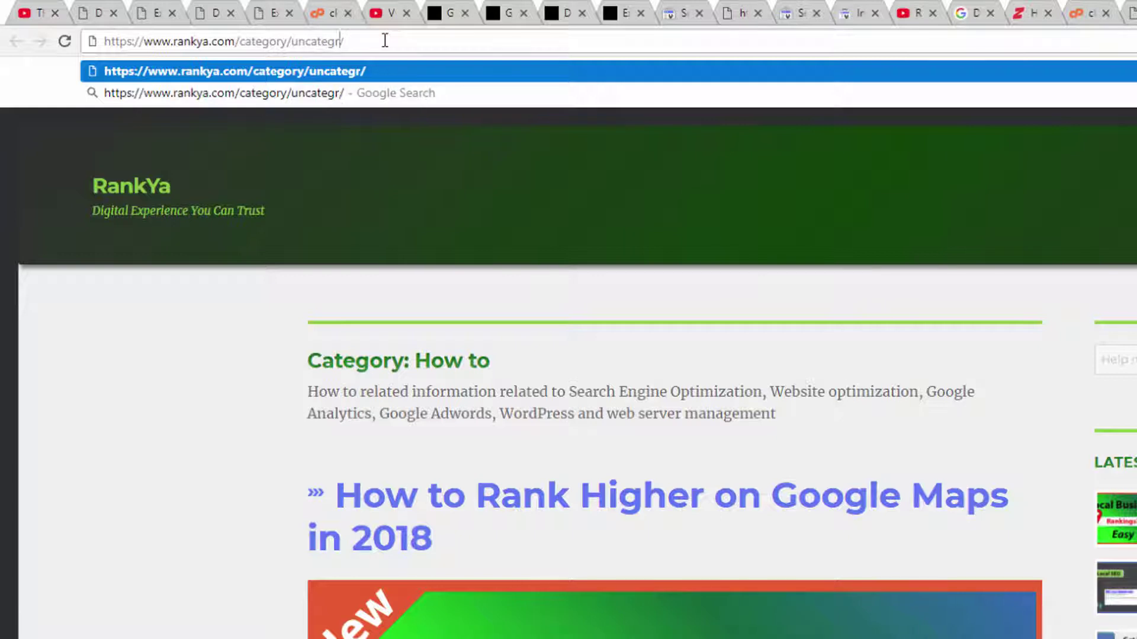
{"action": "key", "text": "BackSpace"}
{"action": "type", "text": "orize"}
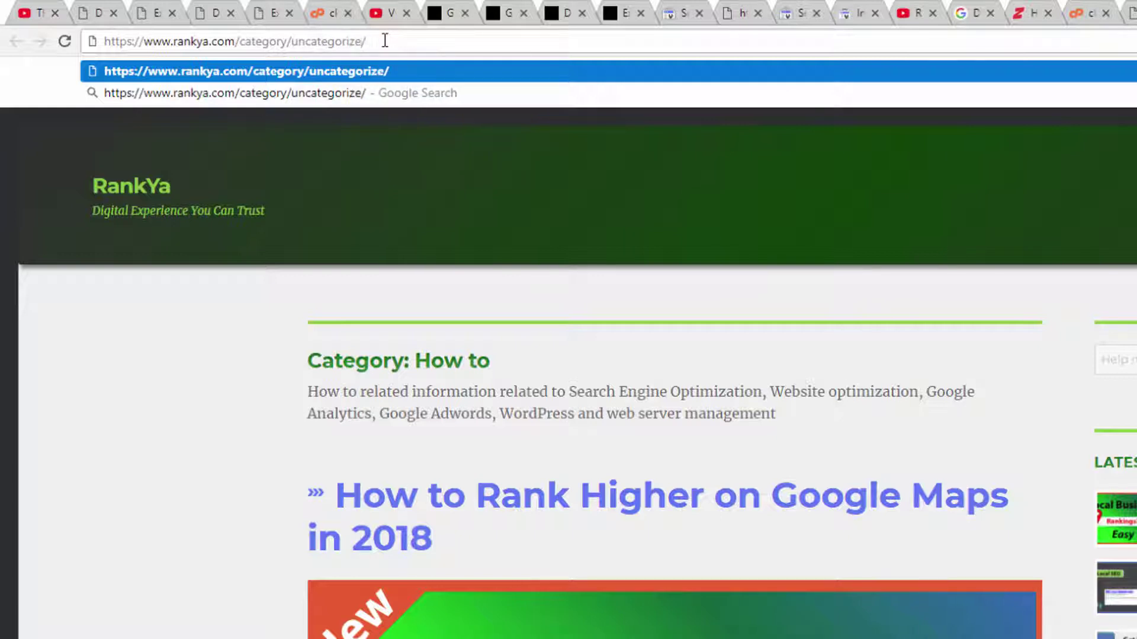
{"action": "key", "text": "Return"}
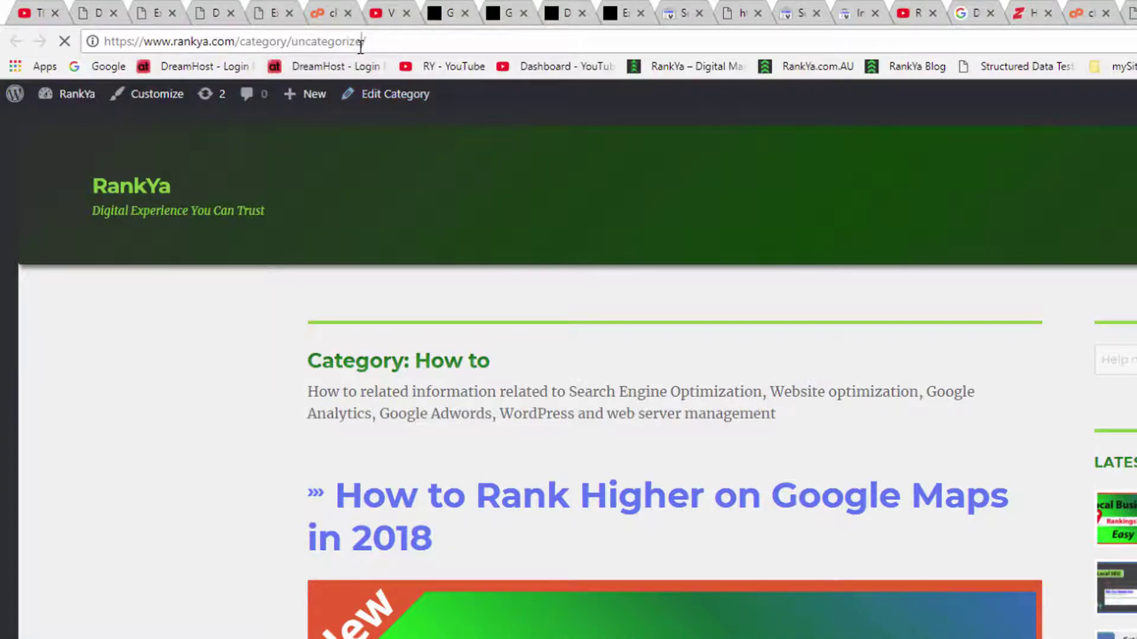
{"action": "left_click", "coordinate": [361, 40]}
{"action": "left_click", "coordinate": [417, 42]}
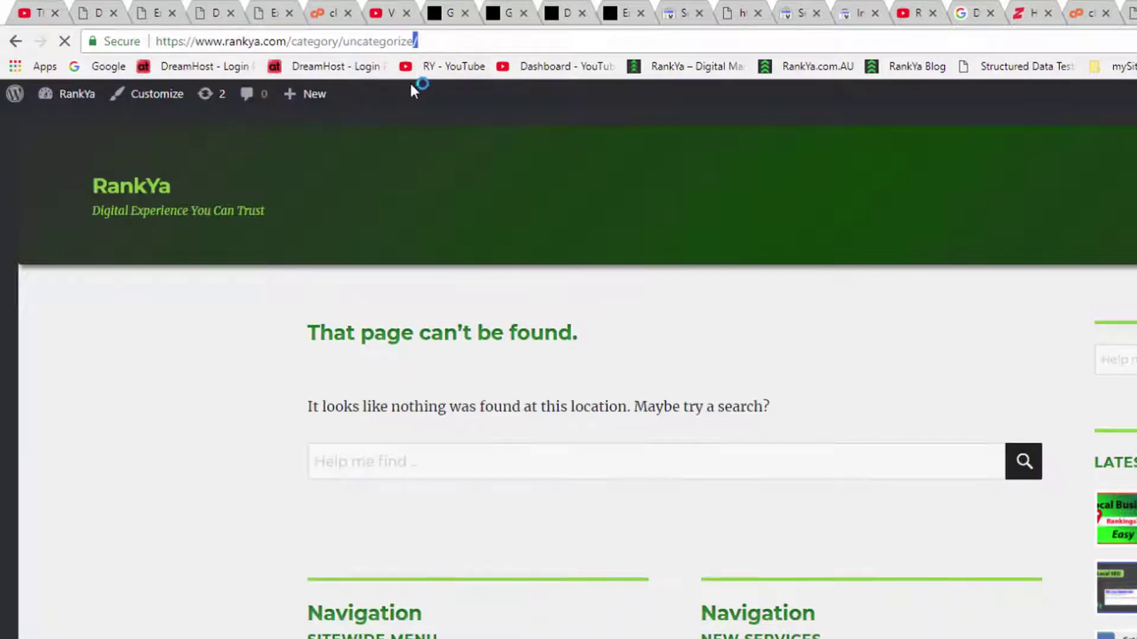
{"action": "type", "text": "d"}
{"action": "key", "text": "Return"}
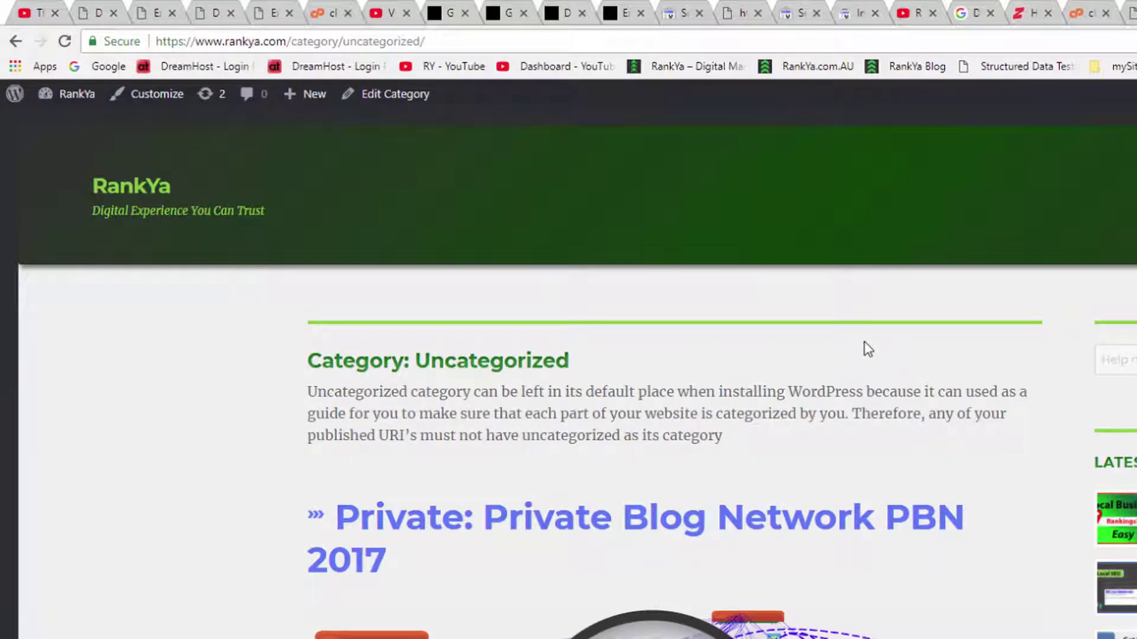
Step: View the Uncategorized page source and highlight its robots noindex meta line
{"action": "key", "text": "ctrl+u"}
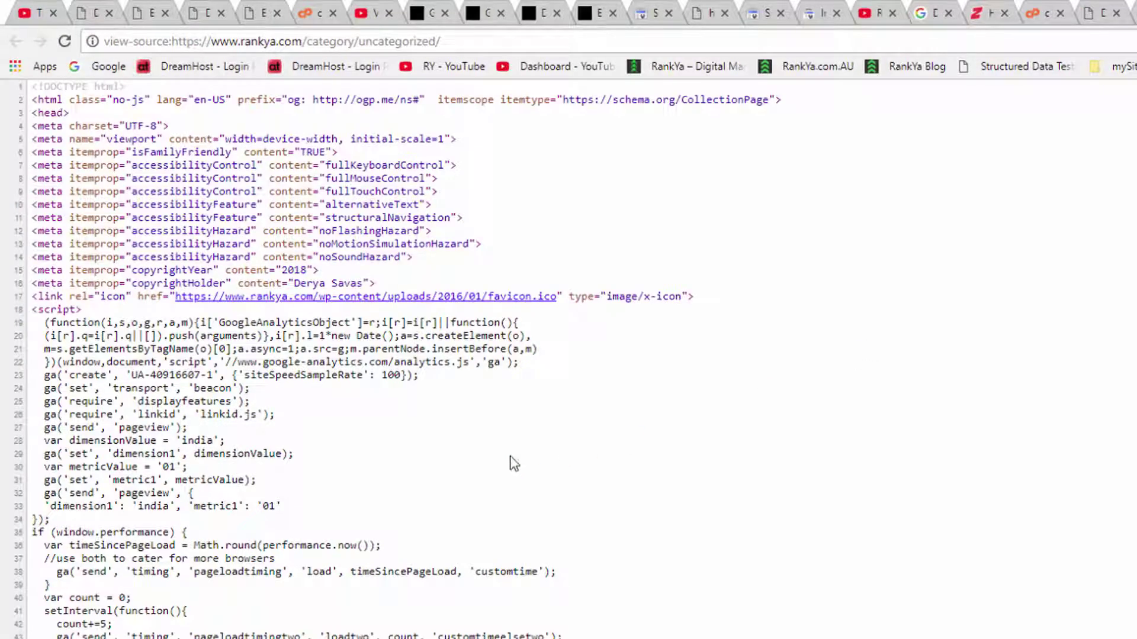
{"action": "scroll", "coordinate": [514, 464], "scroll_direction": "down", "scroll_amount": 7}
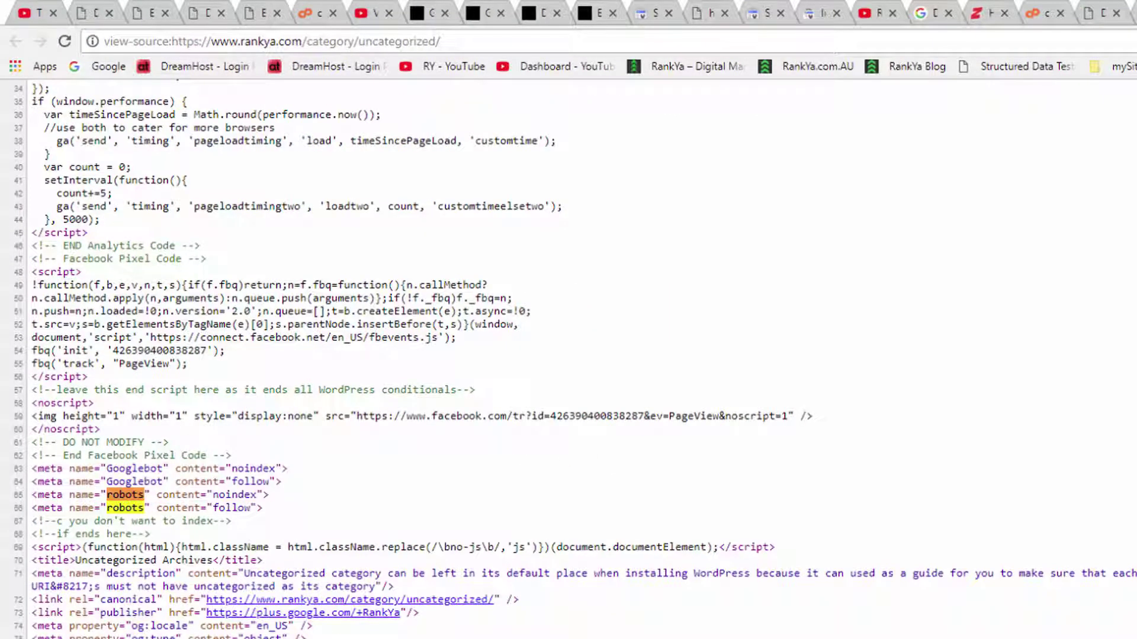
{"action": "triple_click", "coordinate": [207, 496]}
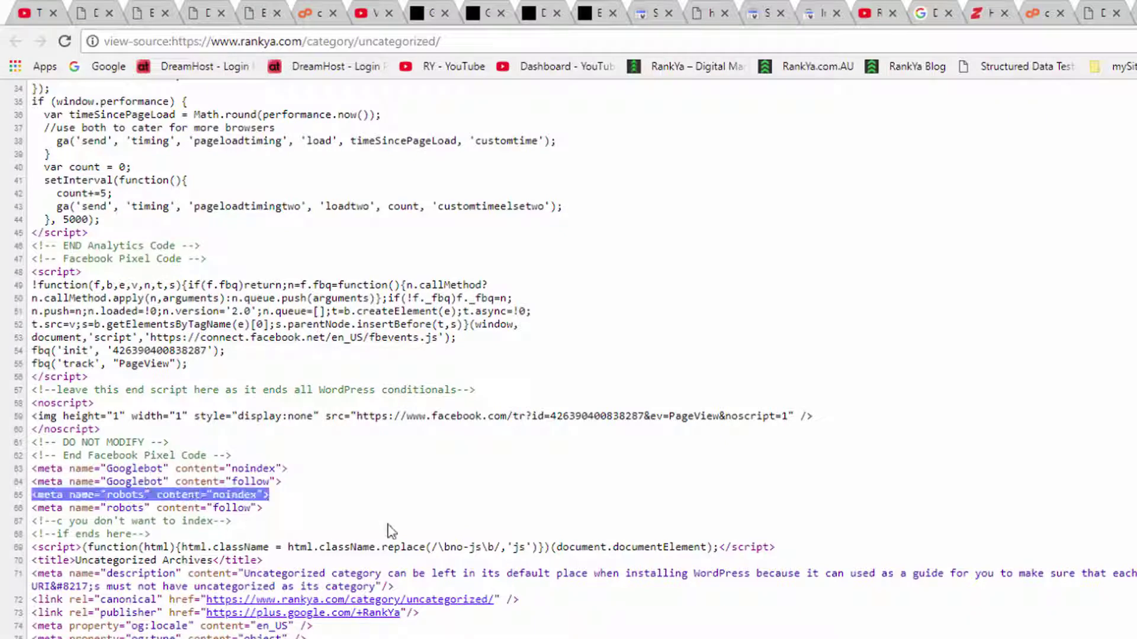
{"action": "double_click", "coordinate": [224, 497]}
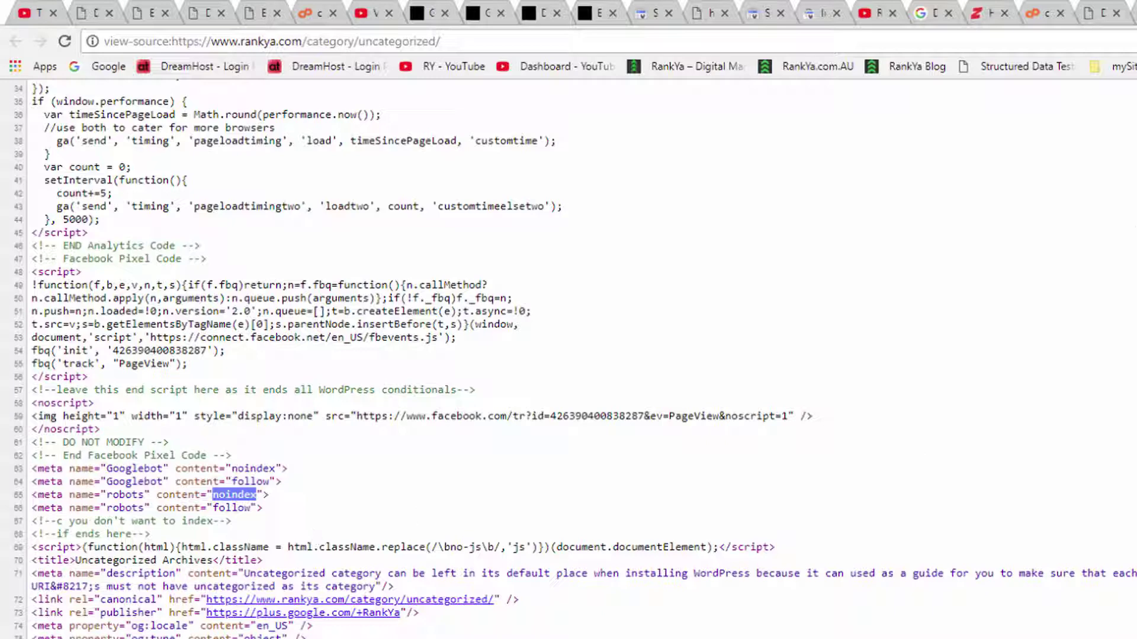
{"action": "key", "text": "ctrl+shift+Tab"}
{"action": "left_click", "coordinate": [310, 42]}
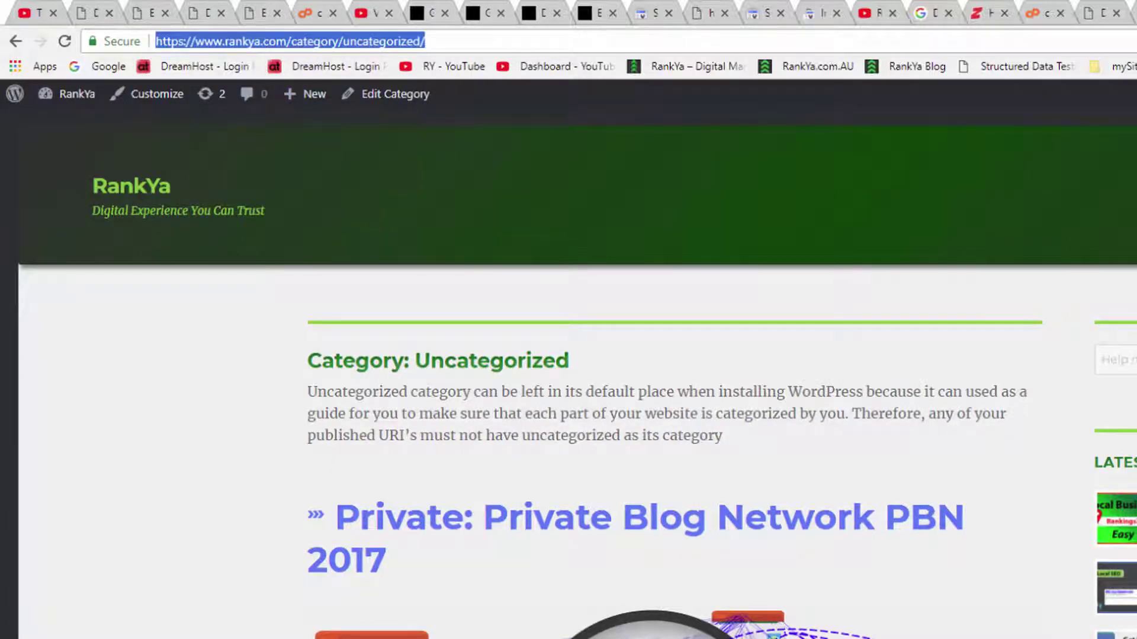
{"action": "key", "text": "ctrl+Tab"}
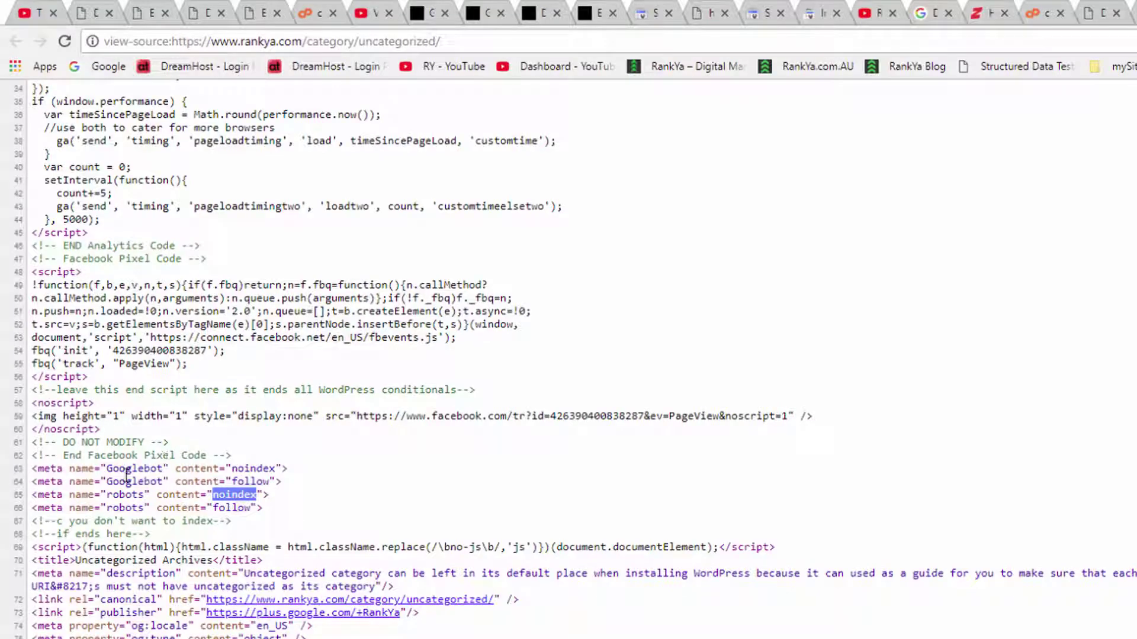
{"action": "left_click_drag", "start_coordinate": [36, 468], "coordinate": [178, 633]}
{"action": "scroll", "coordinate": [568, 355], "scroll_direction": "down", "scroll_amount": 20}
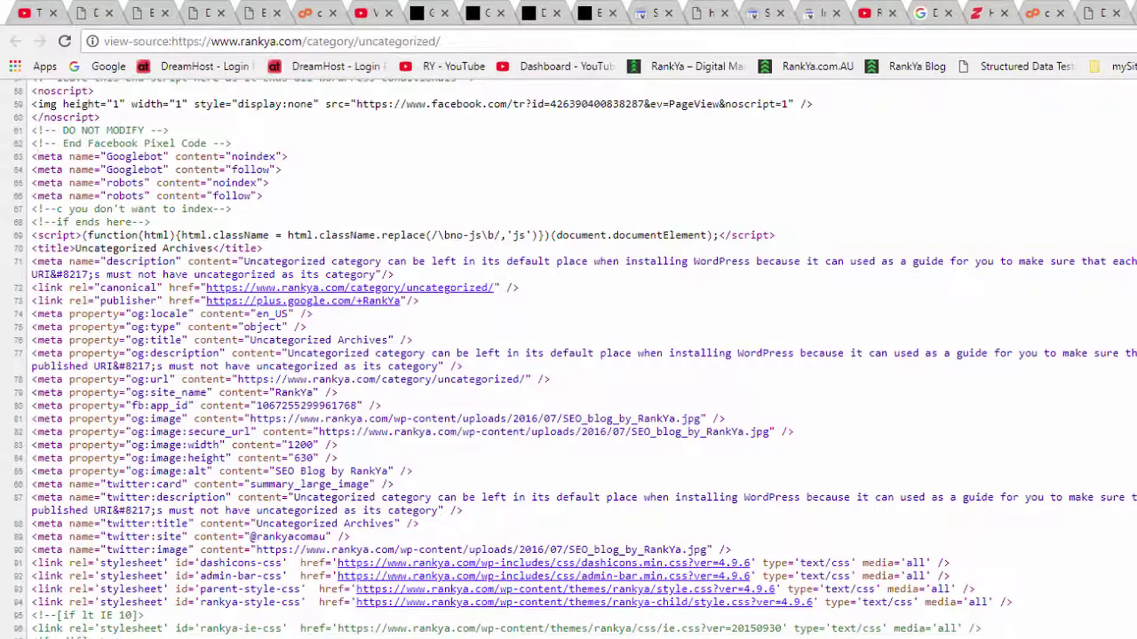
Step: Search the source for 'robots', select the noindex line, and return to Index coverage
{"action": "key", "text": "ctrl+f"}
{"action": "type", "text": "robots"}
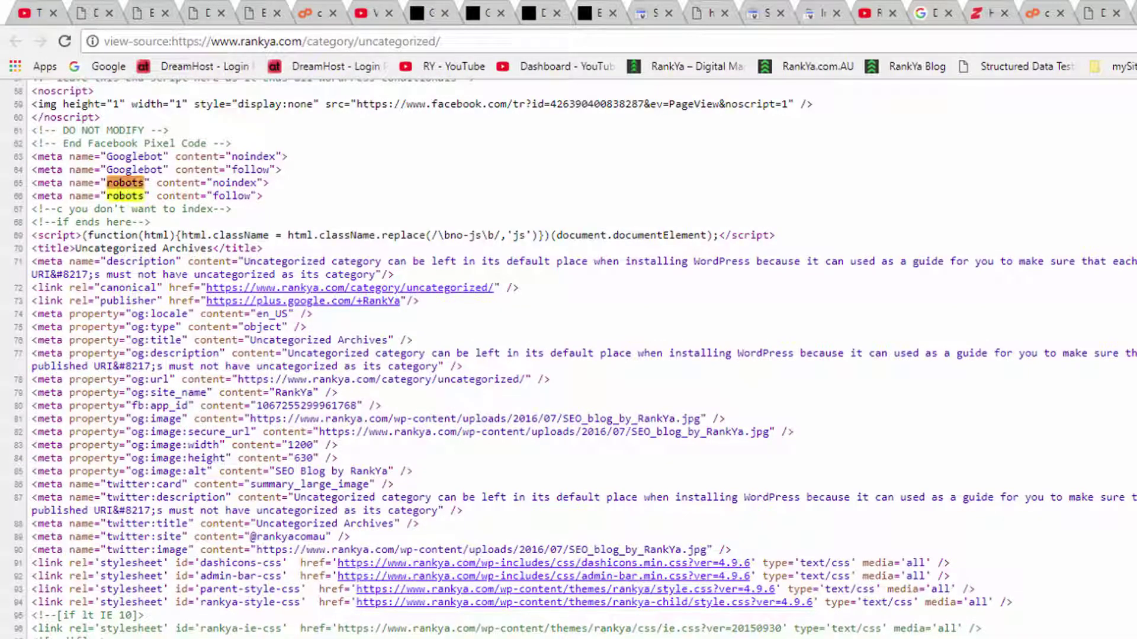
{"action": "key", "text": "Escape"}
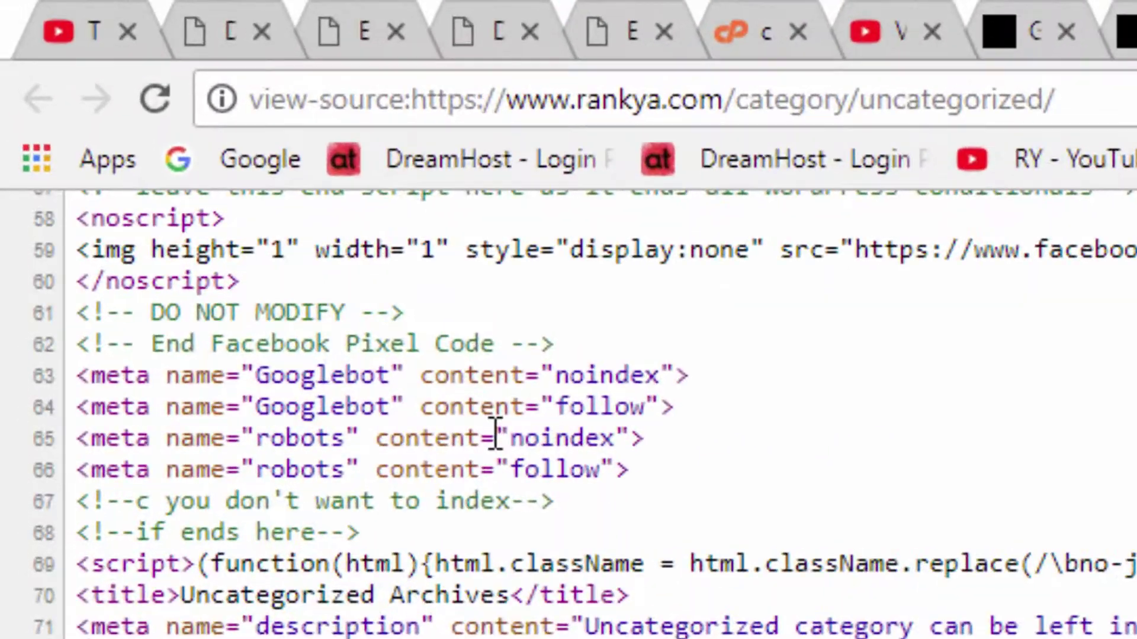
{"action": "triple_click", "coordinate": [211, 182]}
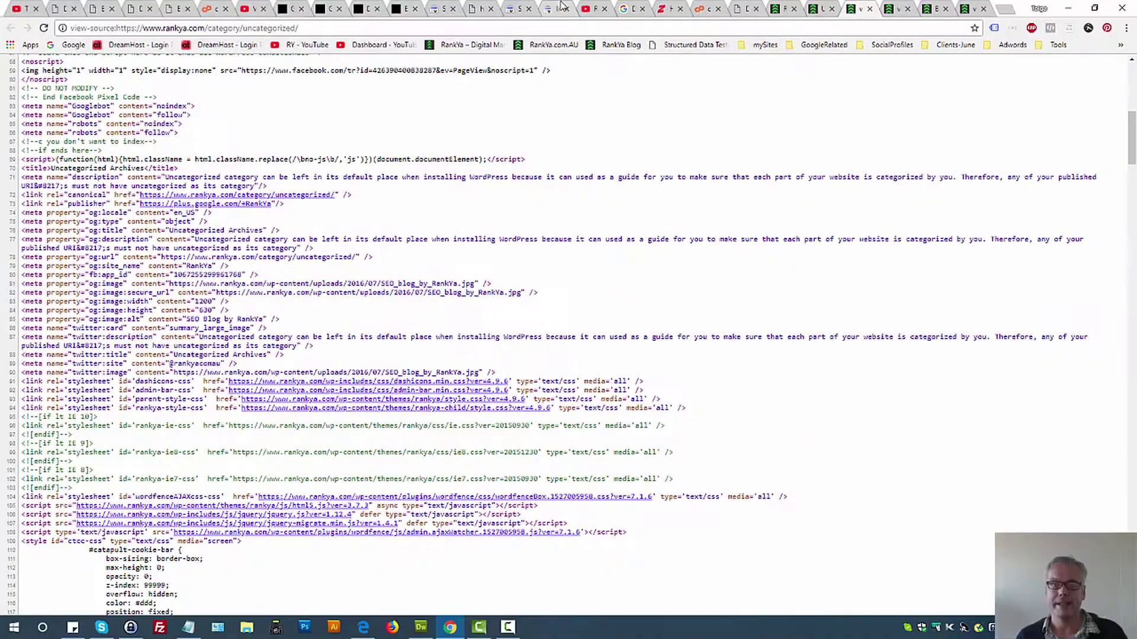
{"action": "left_click", "coordinate": [561, 8]}
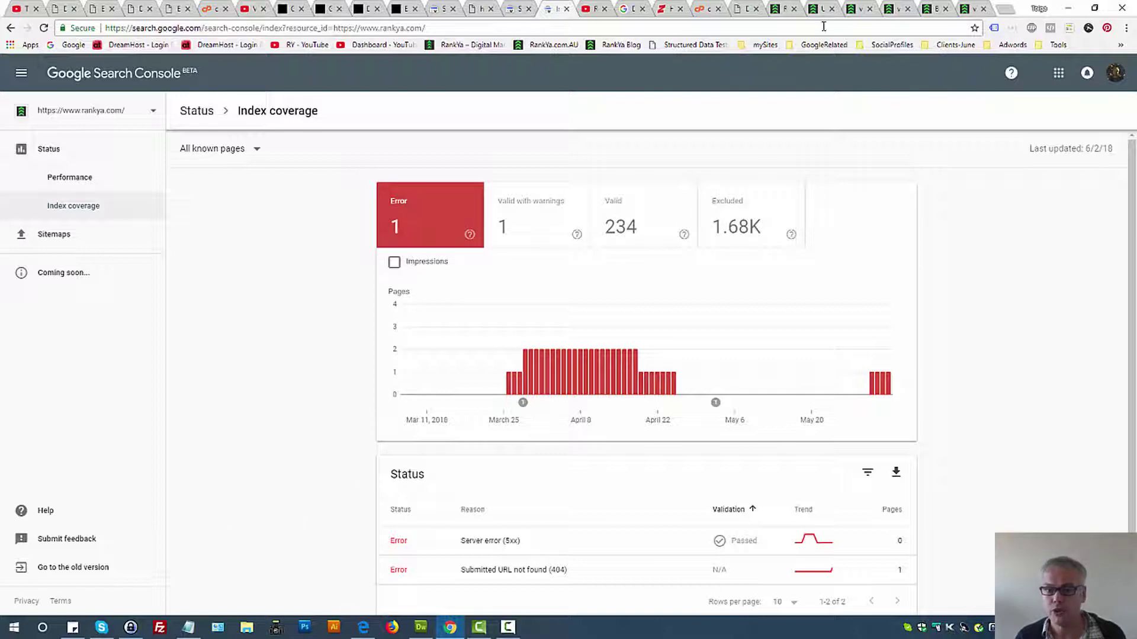
Step: Load rankya.com/sitemap.xml in place of the category page path
{"action": "left_click", "coordinate": [822, 8]}
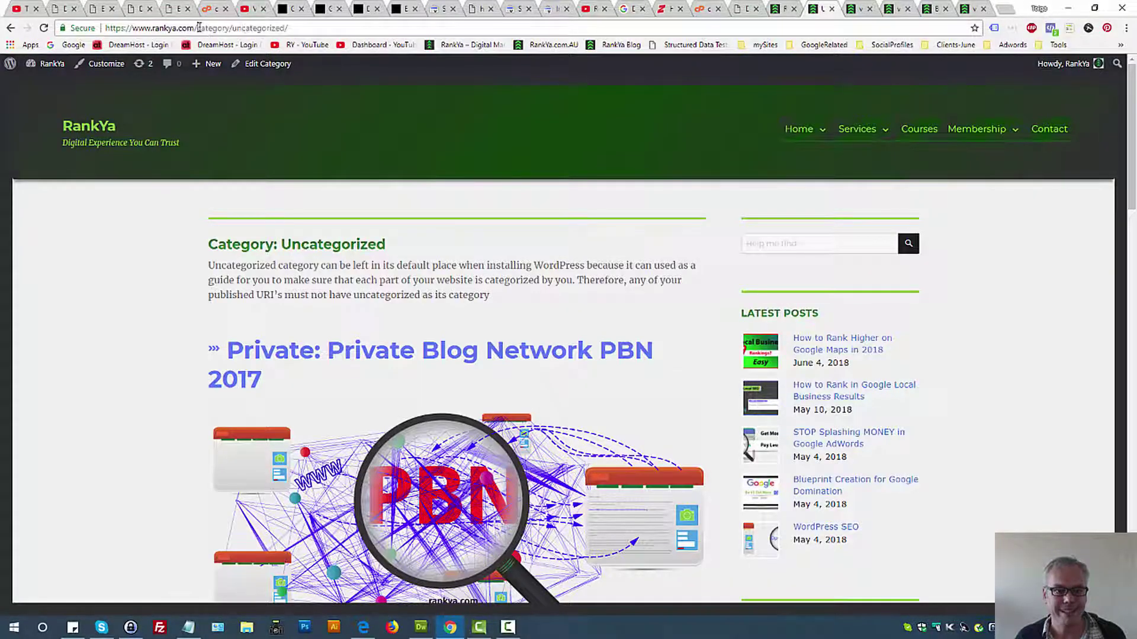
{"action": "left_click_drag", "start_coordinate": [197, 28], "coordinate": [311, 28]}
{"action": "type", "text": "sitemap.xc"}
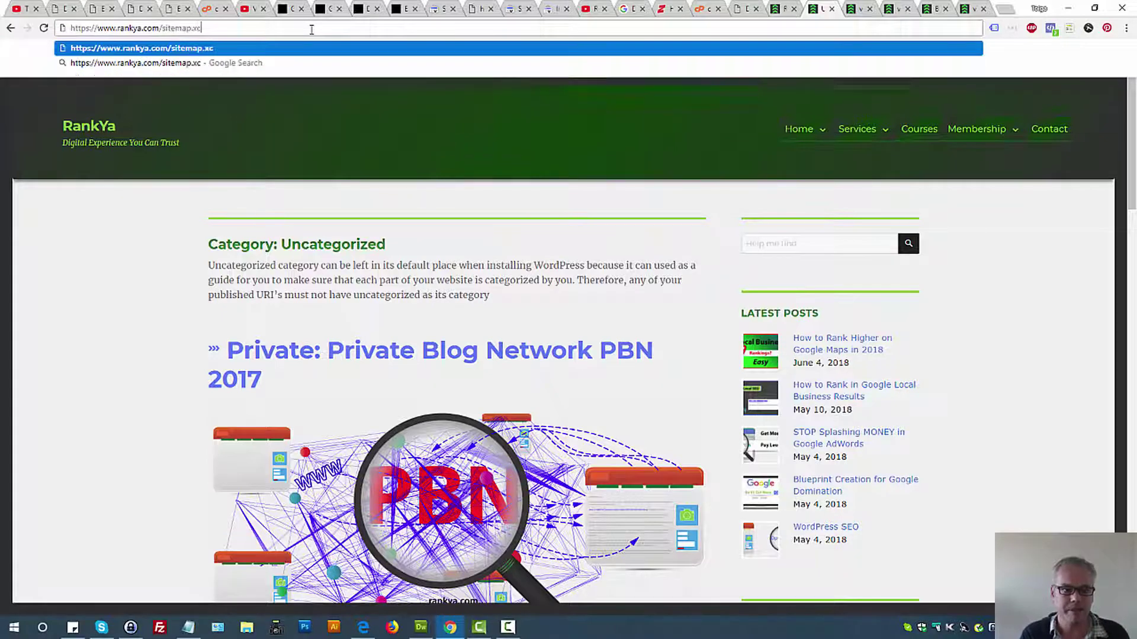
{"action": "key", "text": "BackSpace"}
{"action": "type", "text": "ml"}
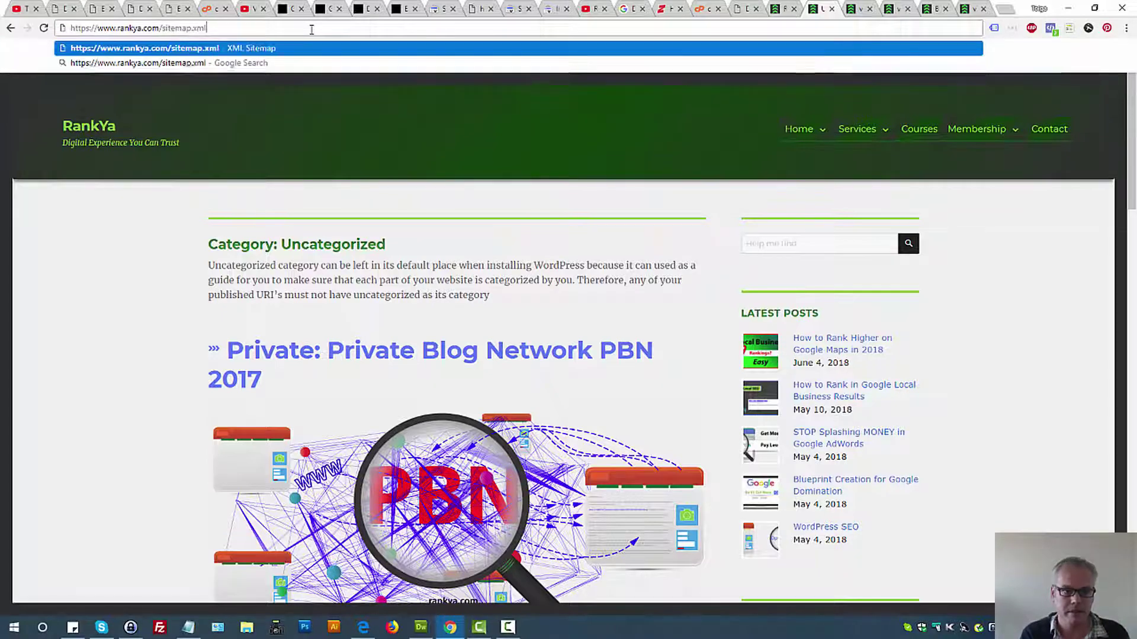
{"action": "key", "text": "Return"}
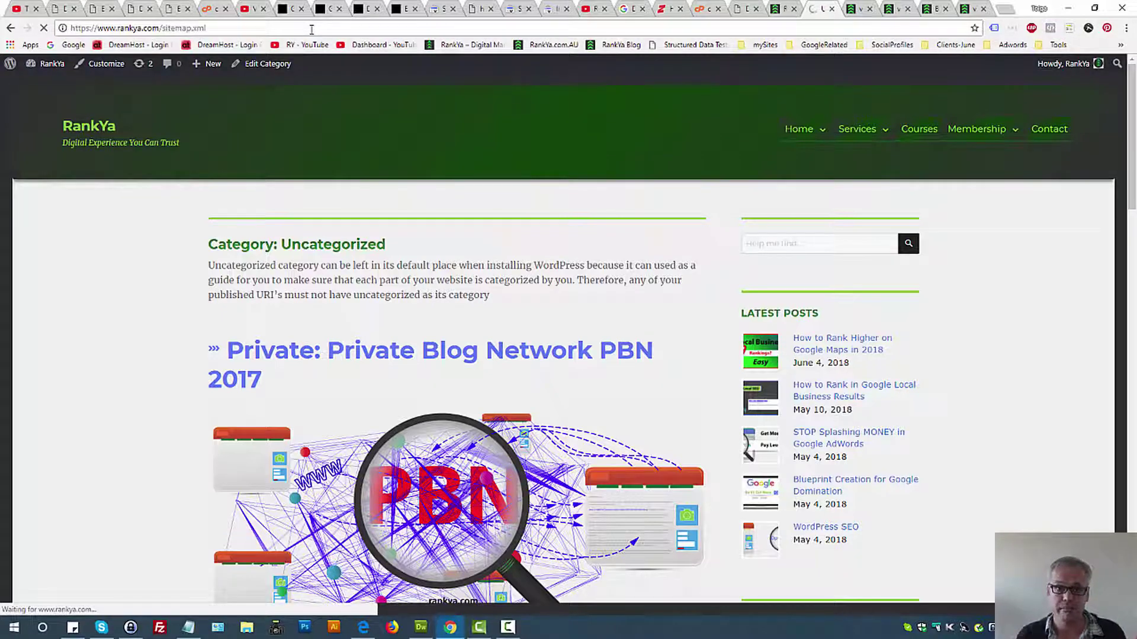
Step: Look over the sitemap index and post sitemap, then come back to Index coverage
{"action": "left_click", "coordinate": [557, 8]}
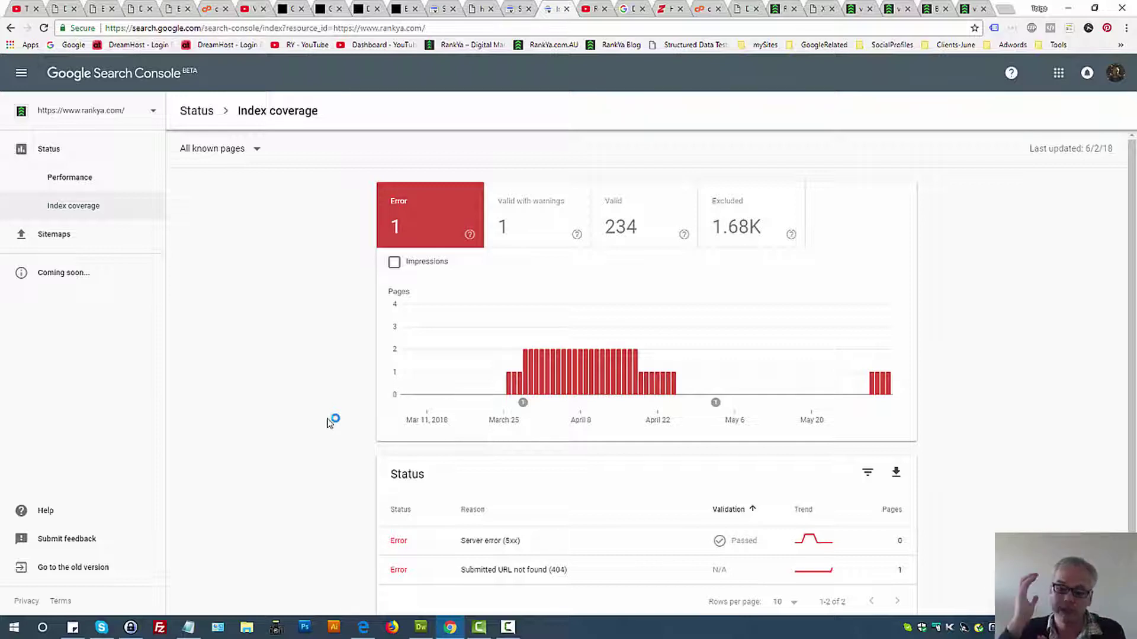
{"action": "left_click", "coordinate": [819, 9]}
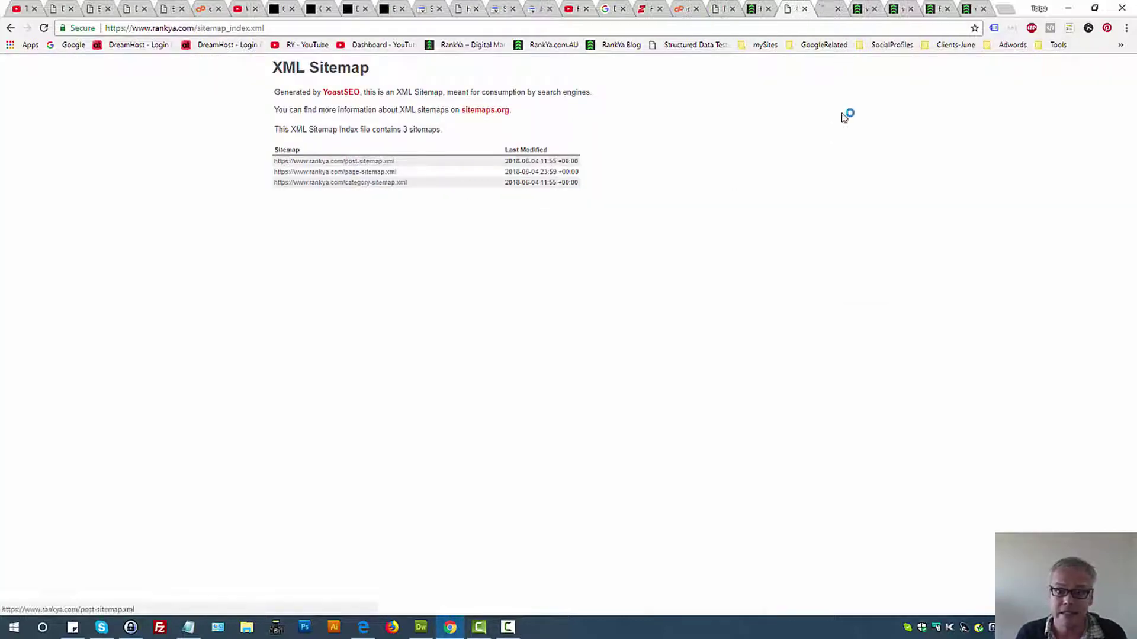
{"action": "key", "text": "ctrl+Tab"}
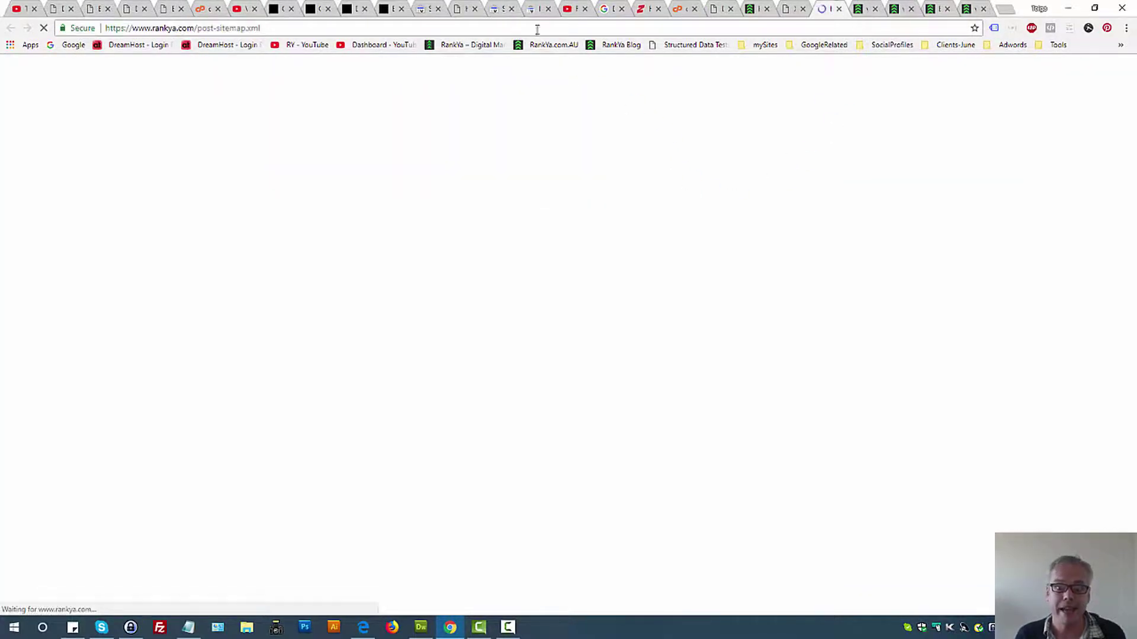
{"action": "left_click", "coordinate": [538, 8]}
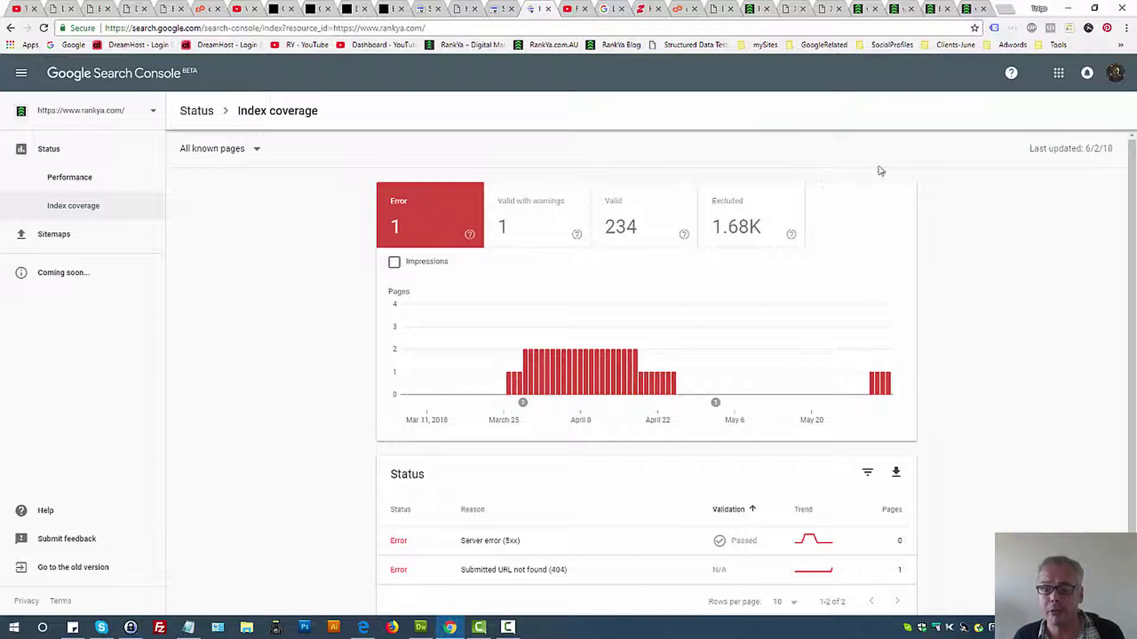
Step: Open the Blueprint service page from the Services menu and select its URL
{"action": "left_click", "coordinate": [751, 9]}
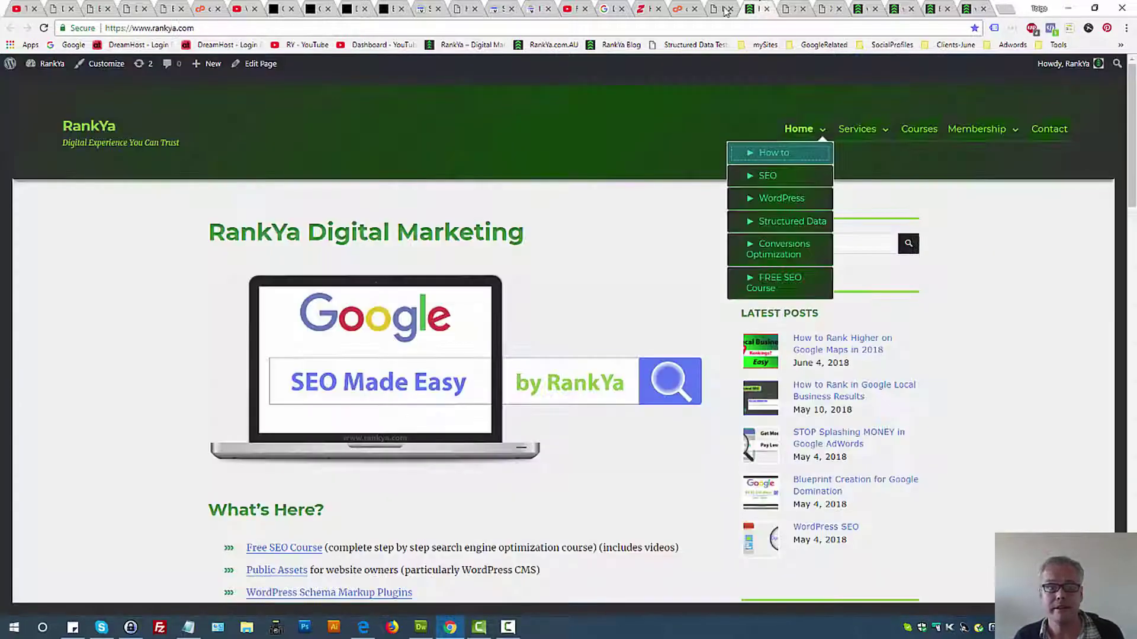
{"action": "mouse_move", "coordinate": [851, 136]}
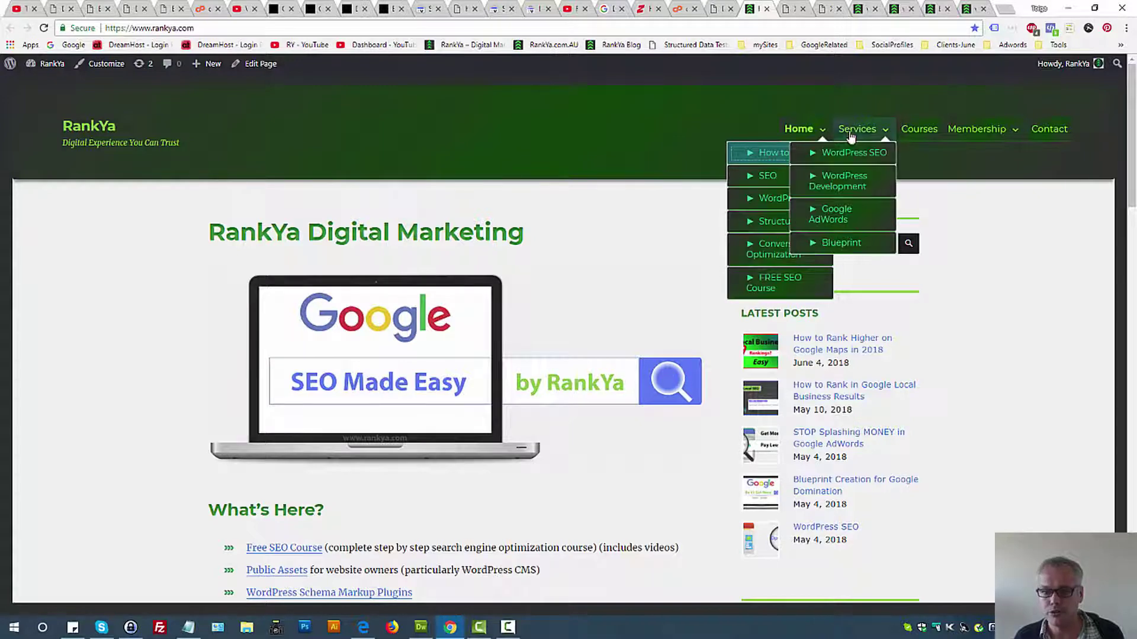
{"action": "left_click", "coordinate": [841, 242]}
{"action": "left_click", "coordinate": [268, 30]}
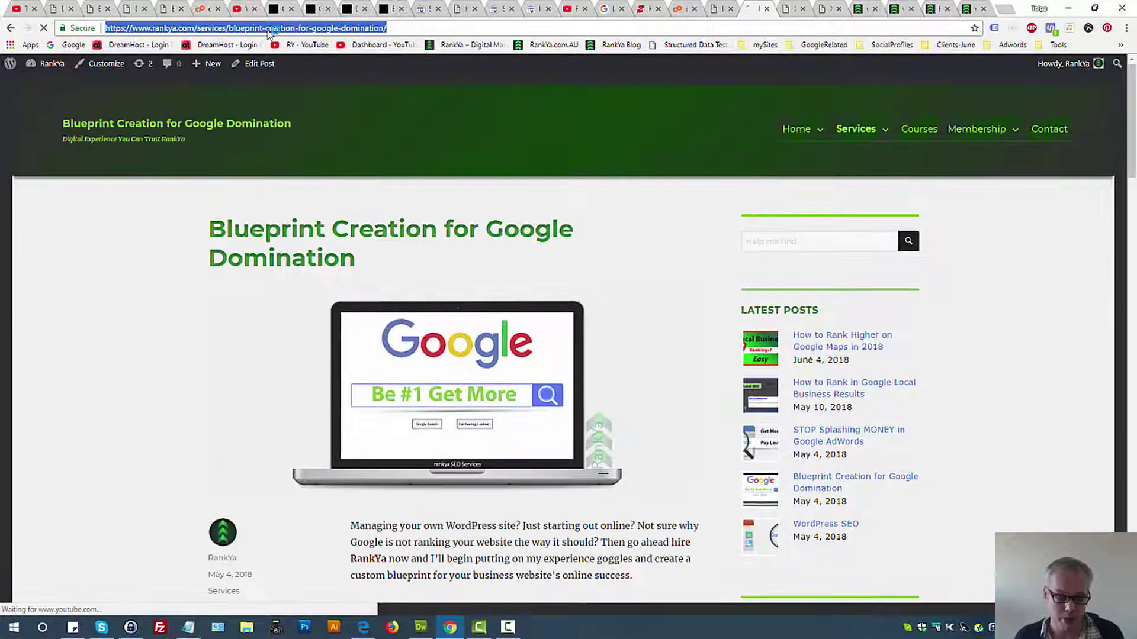
Step: In a new tab, search cache: plus the Blueprint page URL
{"action": "left_click", "coordinate": [1010, 11]}
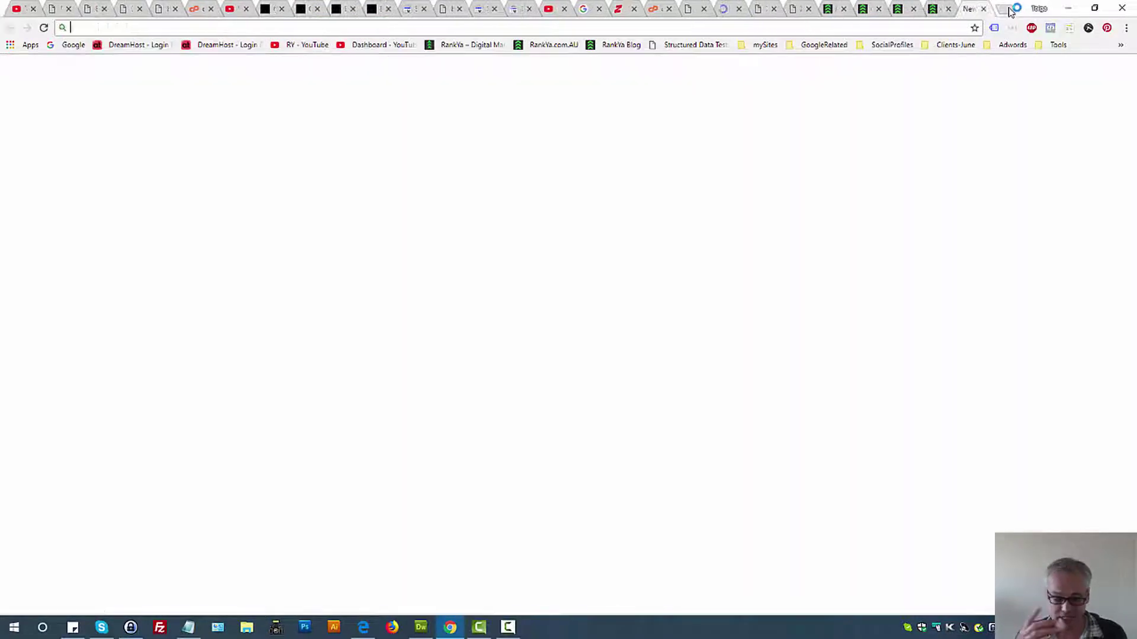
{"action": "type", "text": "c"}
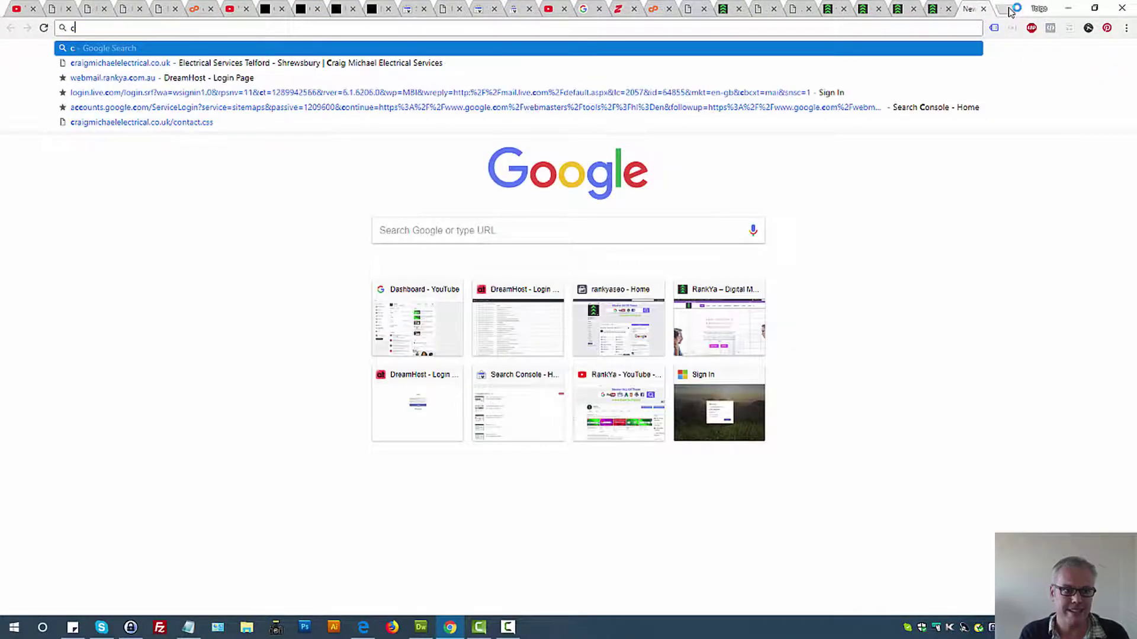
{"action": "type", "text": "ache:"}
{"action": "key", "text": "BackSpace"}
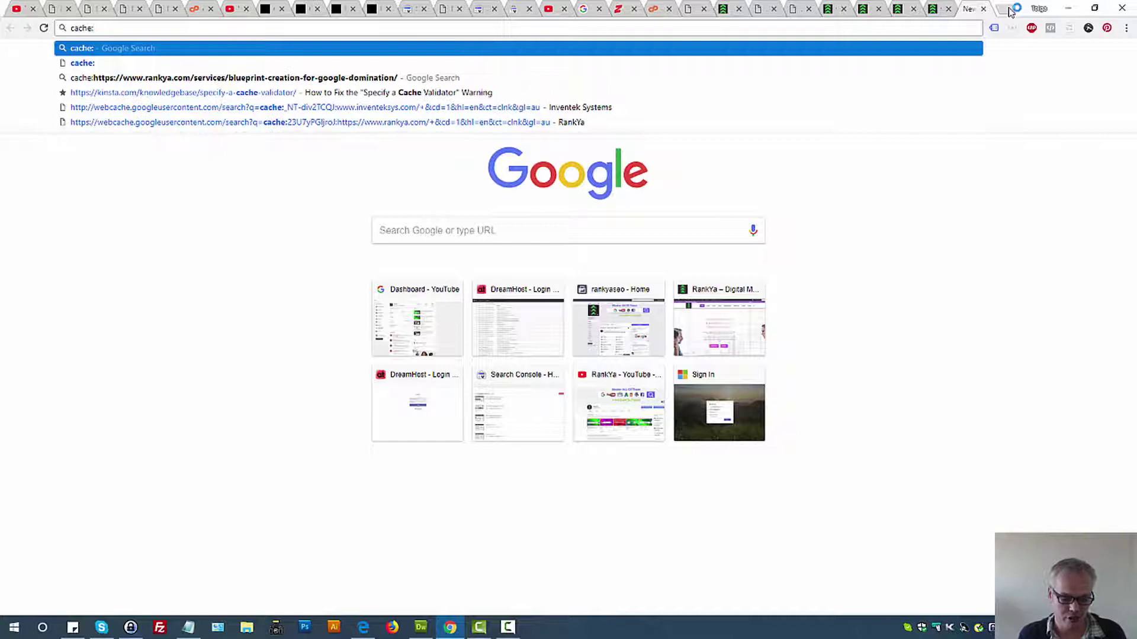
{"action": "type", "text": "https://www.rankya.com/services/blueprint-creation-for-google-domination/"}
{"action": "key", "text": "Return"}
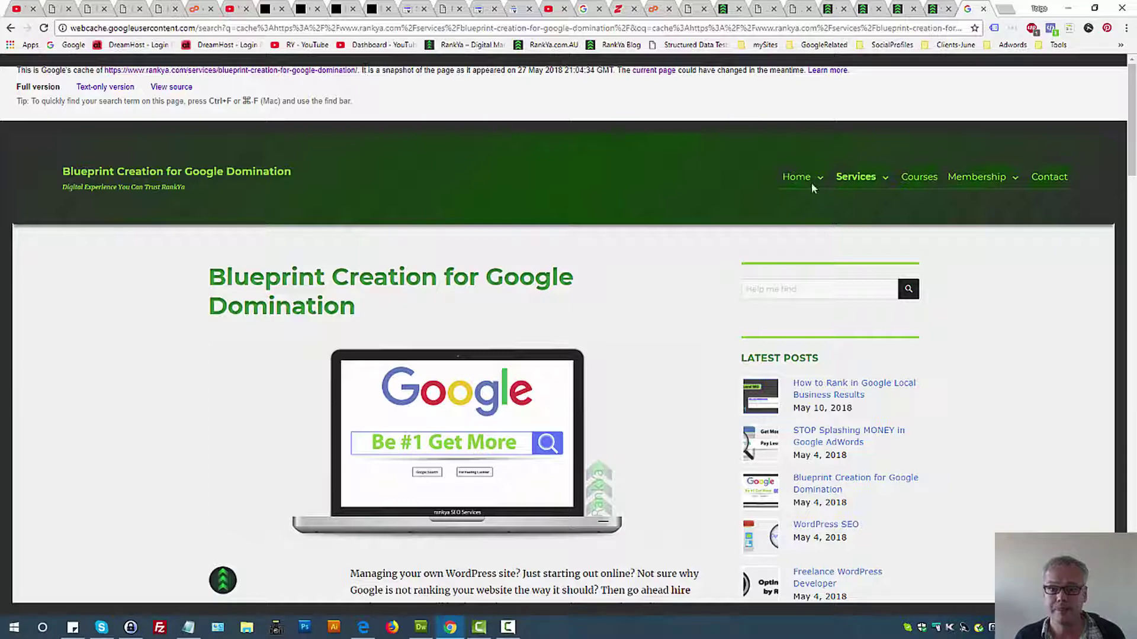
Step: Compare Google's cached Blueprint page with the live rankya.com page
{"action": "left_click", "coordinate": [939, 8]}
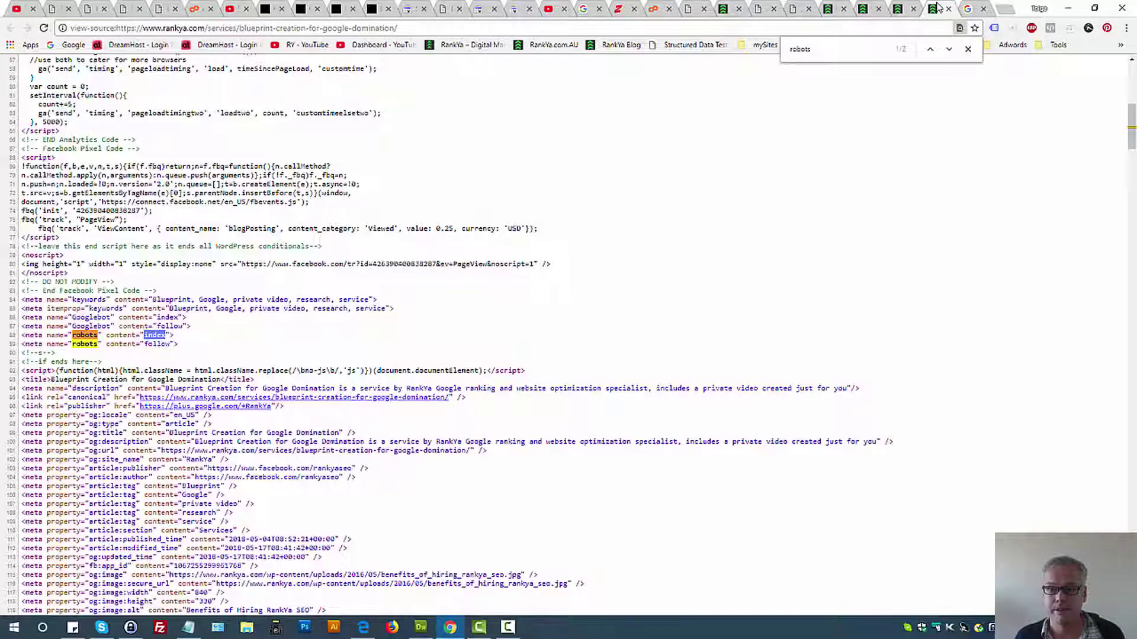
{"action": "left_click", "coordinate": [1006, 8]}
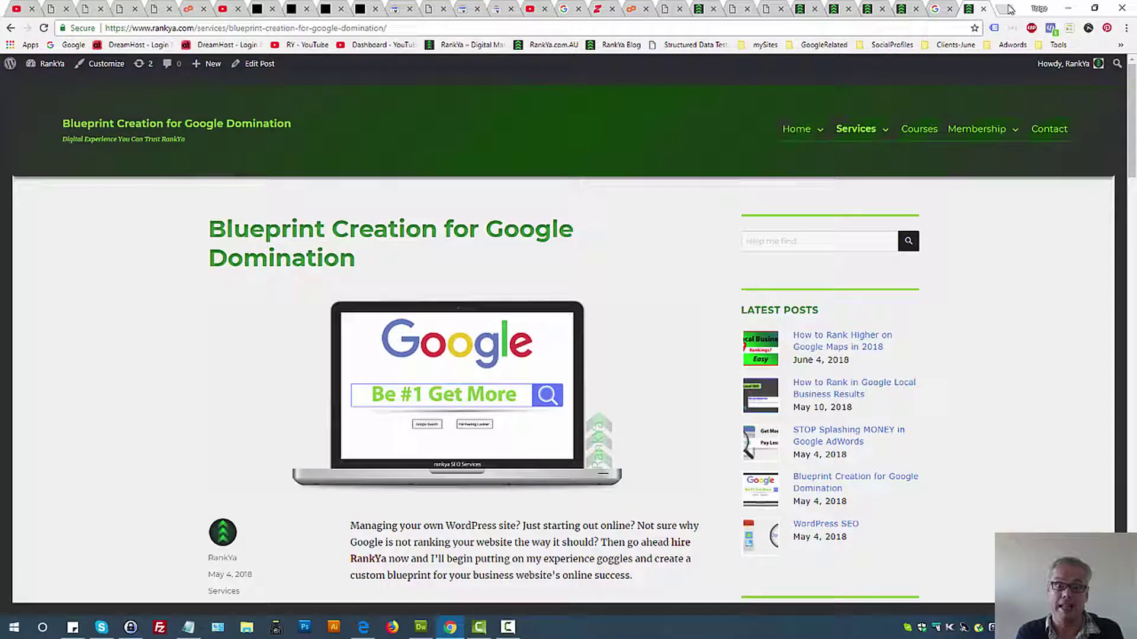
{"action": "left_click", "coordinate": [940, 8]}
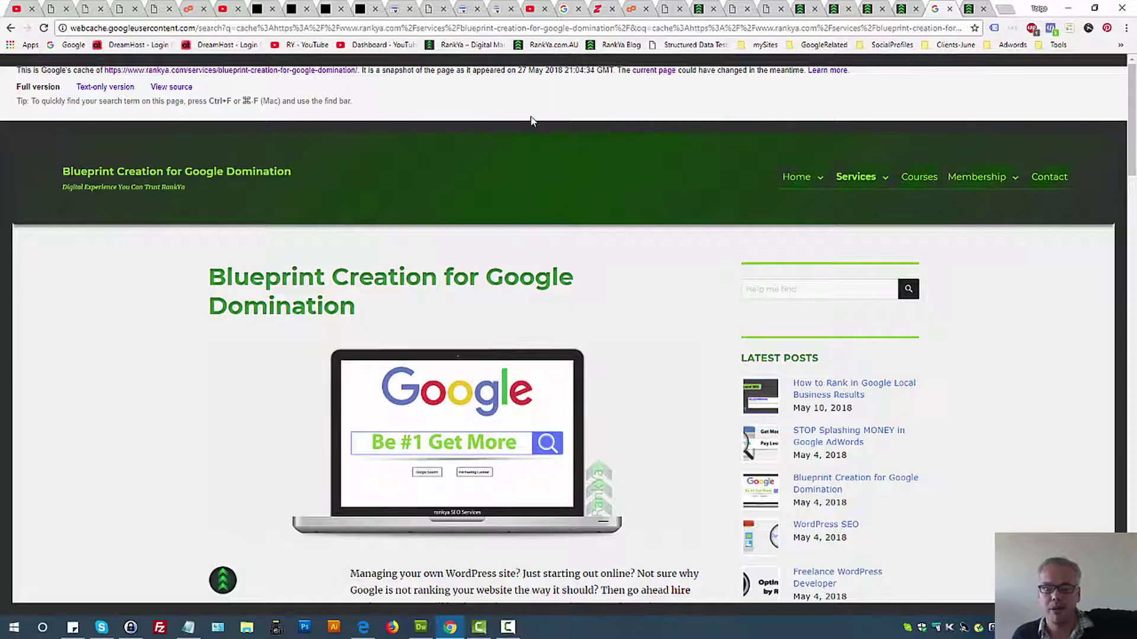
{"action": "scroll", "coordinate": [532, 266], "scroll_direction": "down", "scroll_amount": 10}
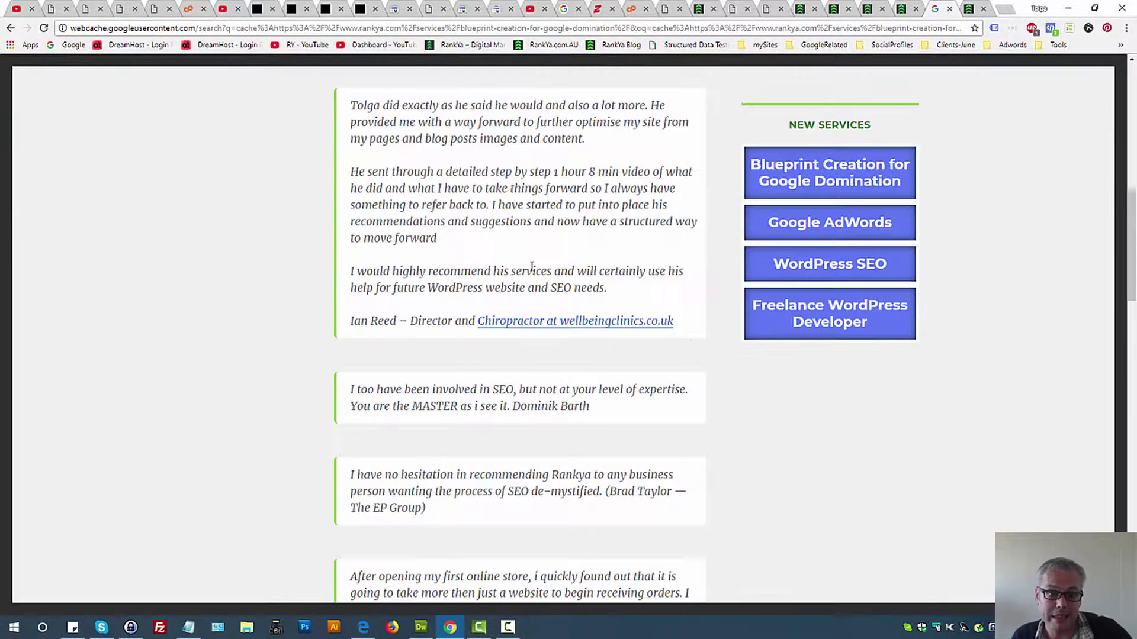
{"action": "scroll", "coordinate": [532, 266], "scroll_direction": "up", "scroll_amount": 10}
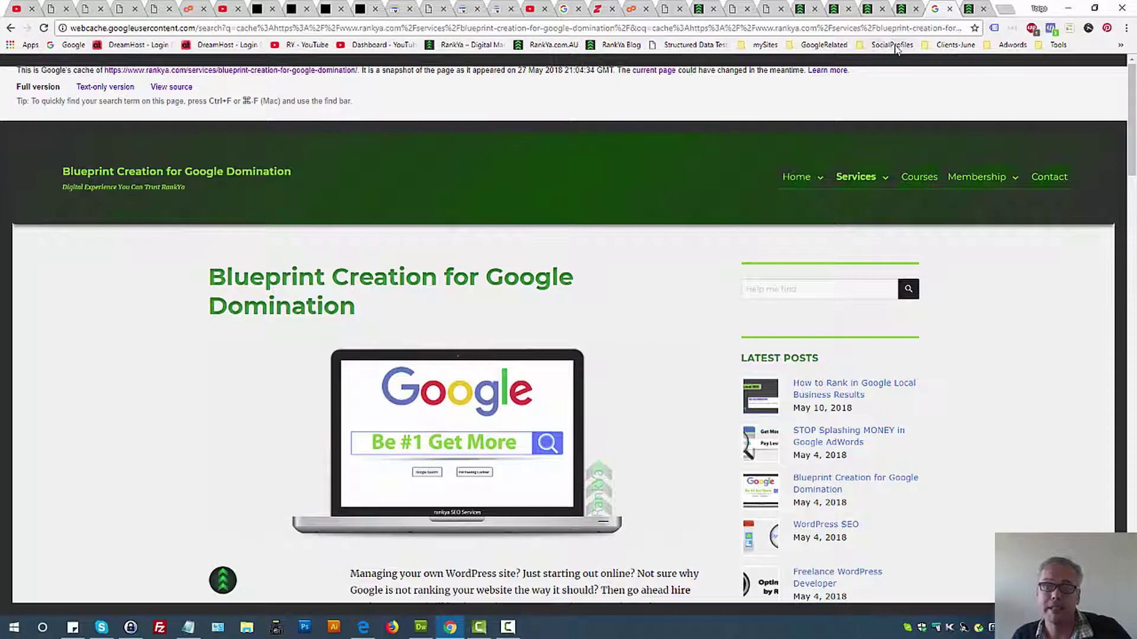
{"action": "left_click", "coordinate": [969, 9]}
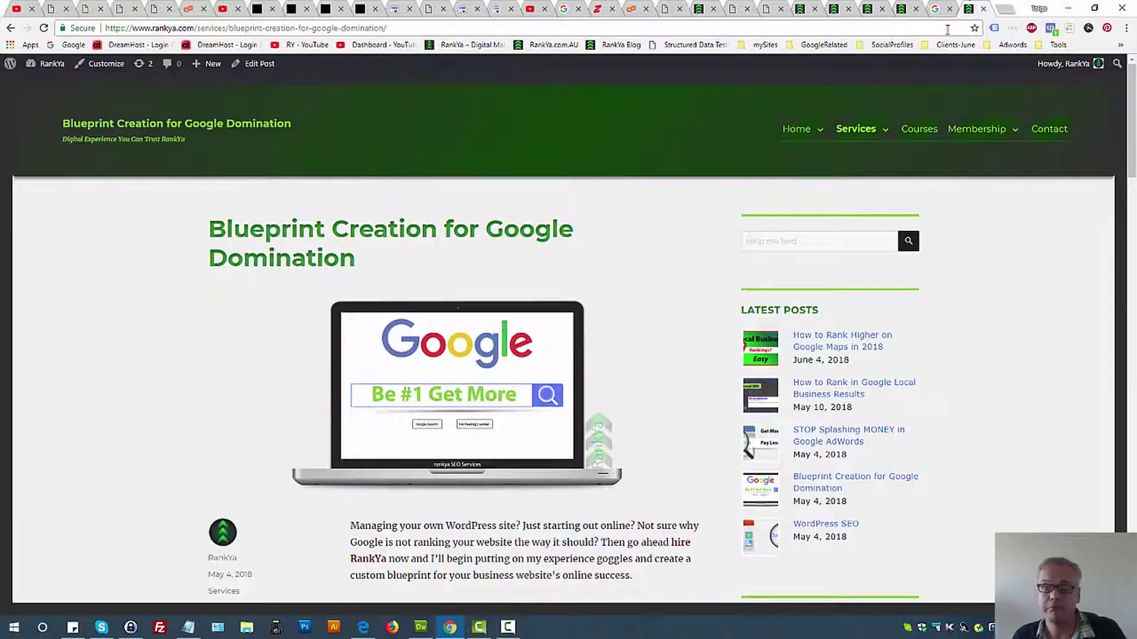
{"action": "left_click", "coordinate": [934, 9]}
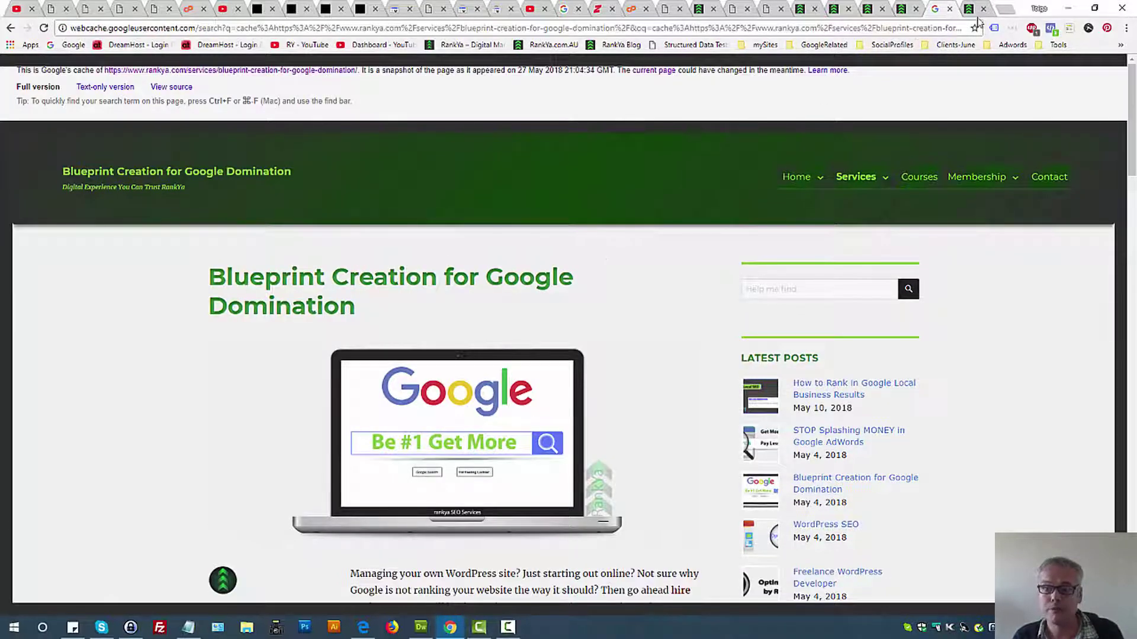
Step: Search Google for the heading 'Blueprint Creation for Google Domination'
{"action": "triple_click", "coordinate": [282, 286]}
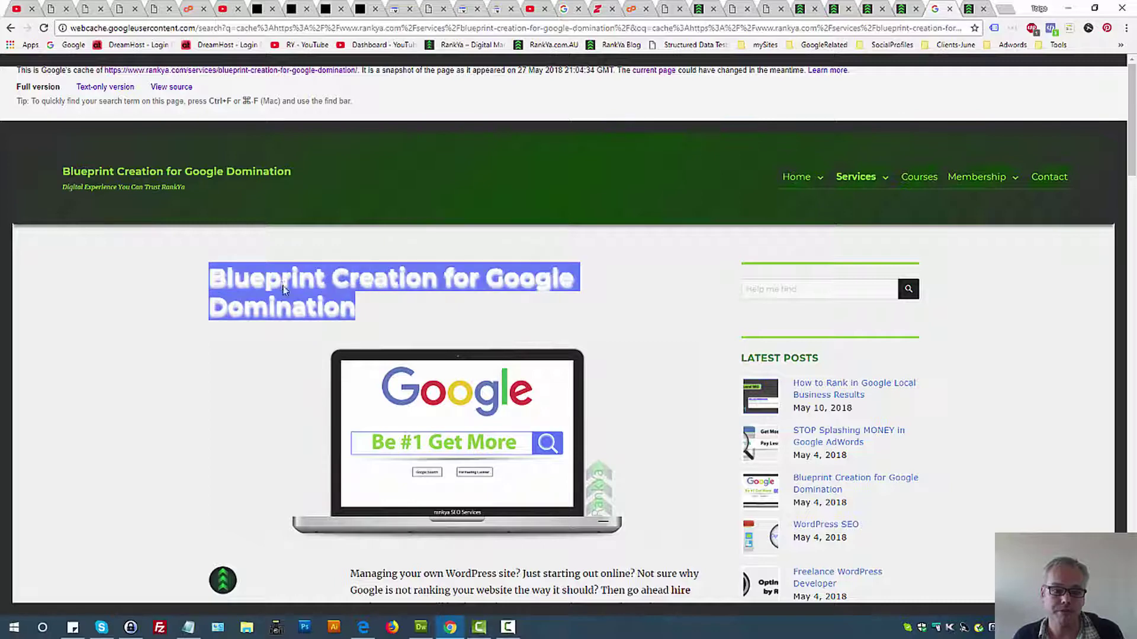
{"action": "right_click", "coordinate": [282, 284]}
{"action": "left_click", "coordinate": [328, 309]}
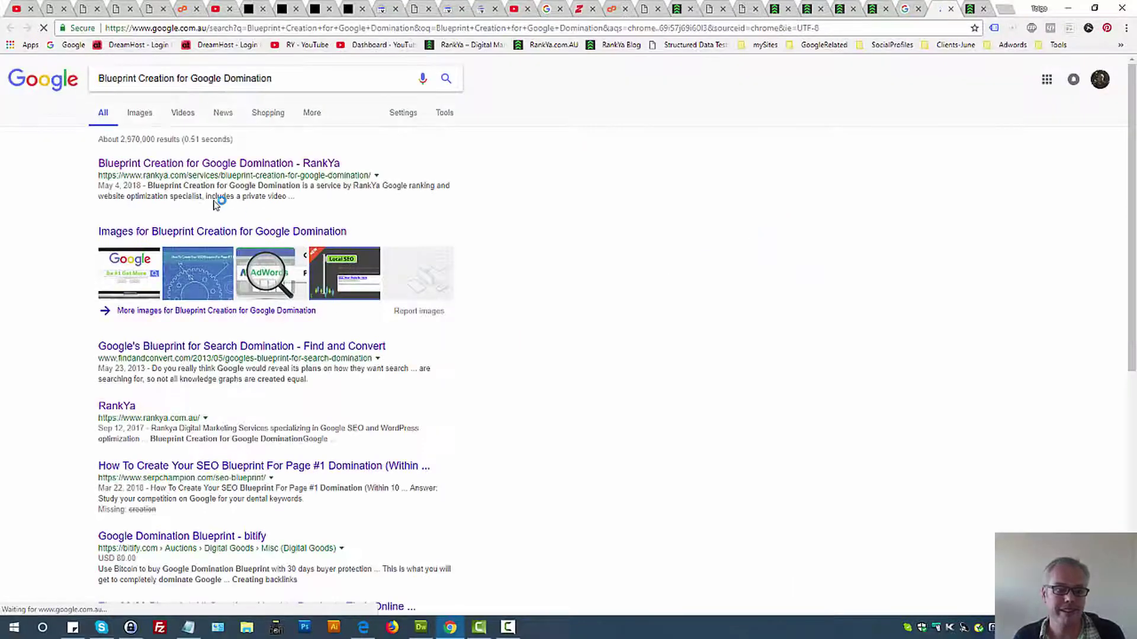
Step: View the Cached copy of the top RankYa result, then return to Index coverage
{"action": "left_click", "coordinate": [376, 176]}
{"action": "left_click", "coordinate": [382, 190]}
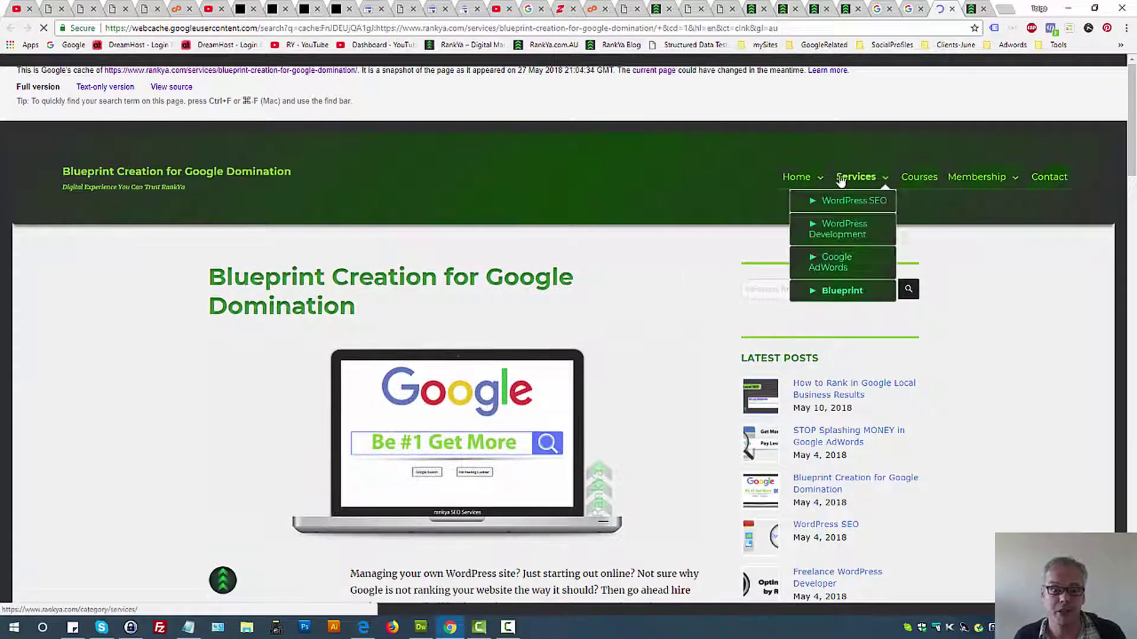
{"action": "left_click", "coordinate": [909, 9]}
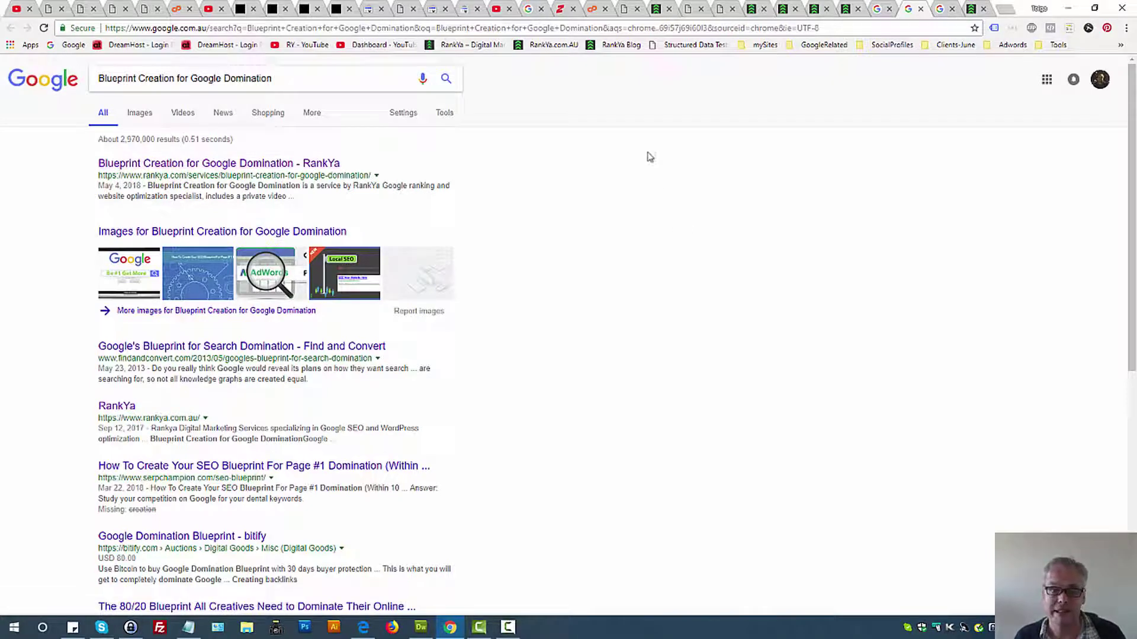
{"action": "left_click", "coordinate": [468, 9]}
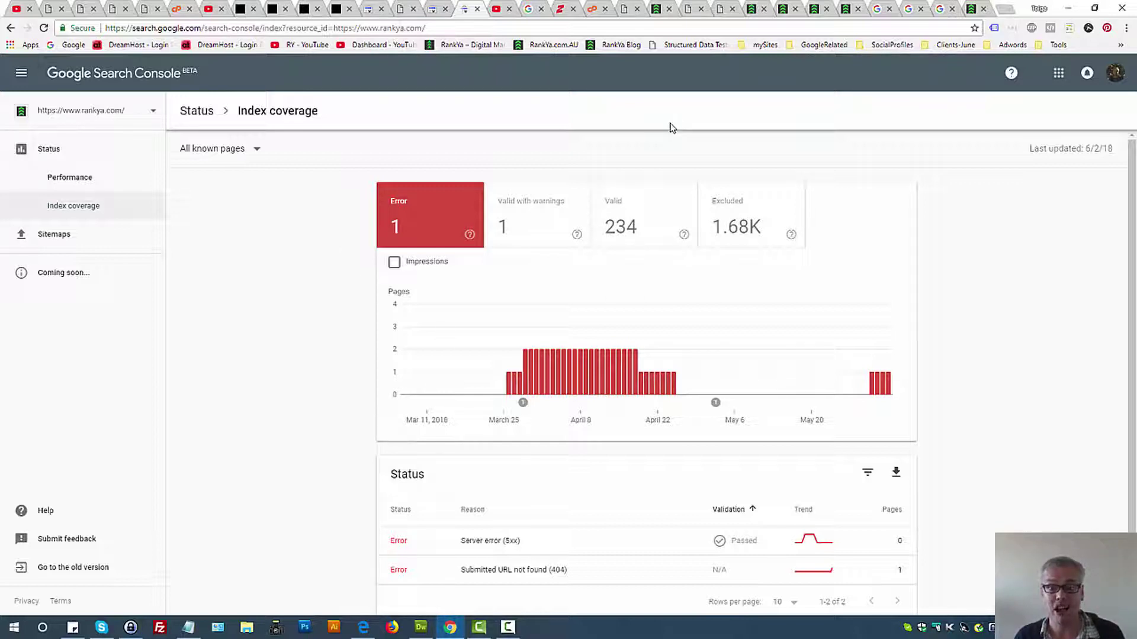
Step: Replace sitemap_index.xml in the address with robots.txt to load rankya.com's robots.txt
{"action": "left_click", "coordinate": [693, 9]}
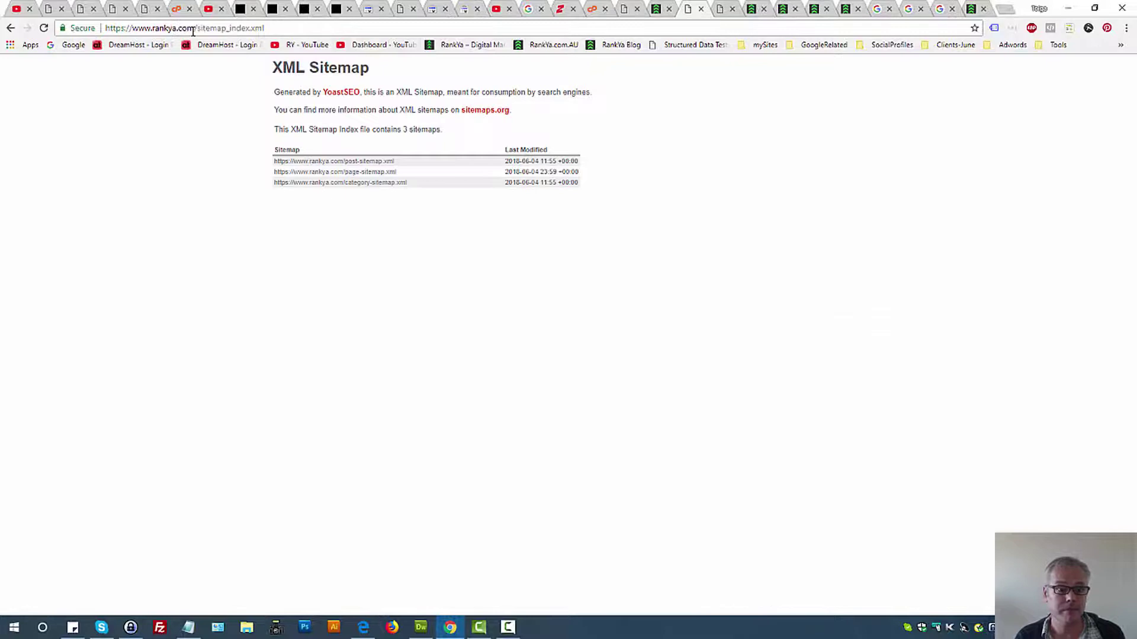
{"action": "left_click_drag", "start_coordinate": [195, 29], "coordinate": [361, 49]}
{"action": "type", "text": "robots.txt"}
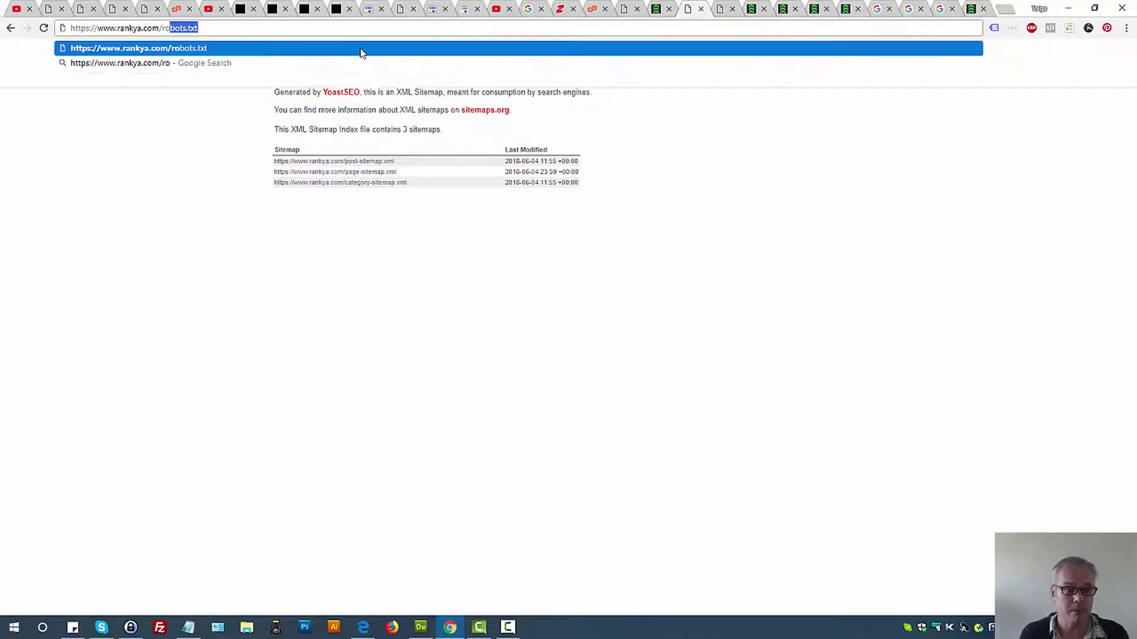
{"action": "key", "text": "Return"}
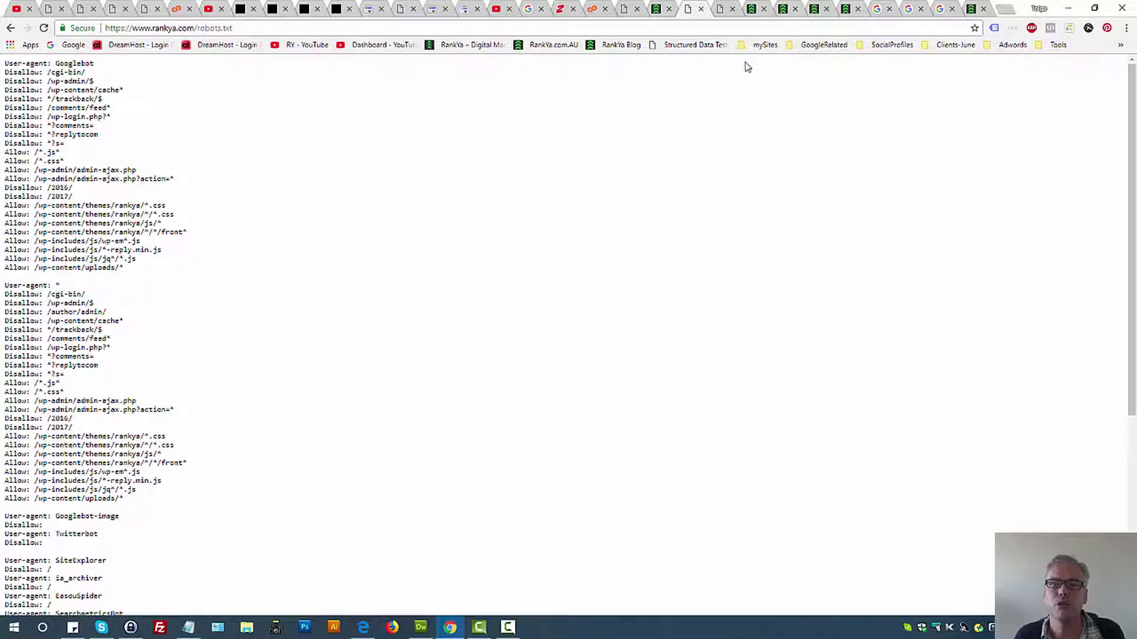
Step: Mark the robots index meta tag in the how-to category page source
{"action": "left_click", "coordinate": [622, 10]}
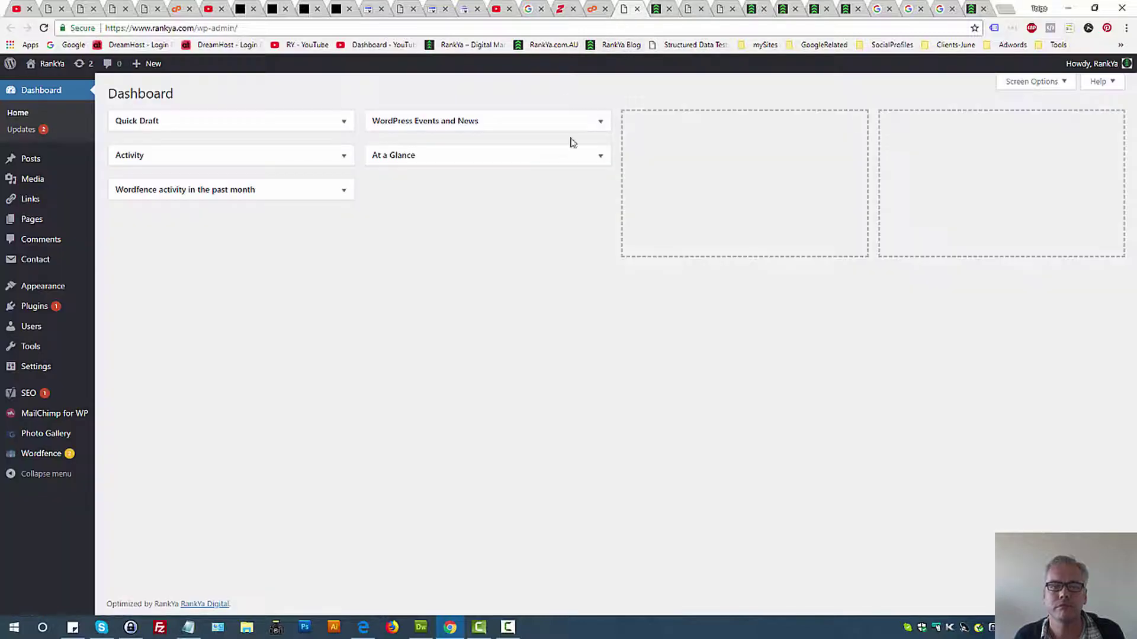
{"action": "left_click", "coordinate": [723, 9]}
{"action": "left_click", "coordinate": [782, 9]}
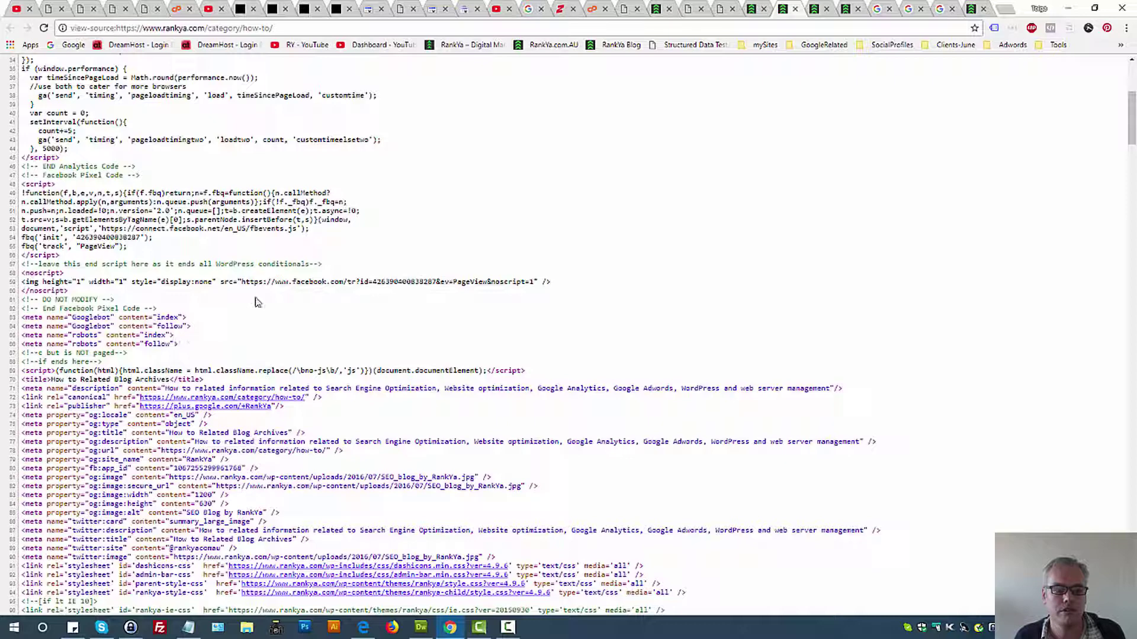
{"action": "left_click_drag", "start_coordinate": [176, 335], "coordinate": [20, 335]}
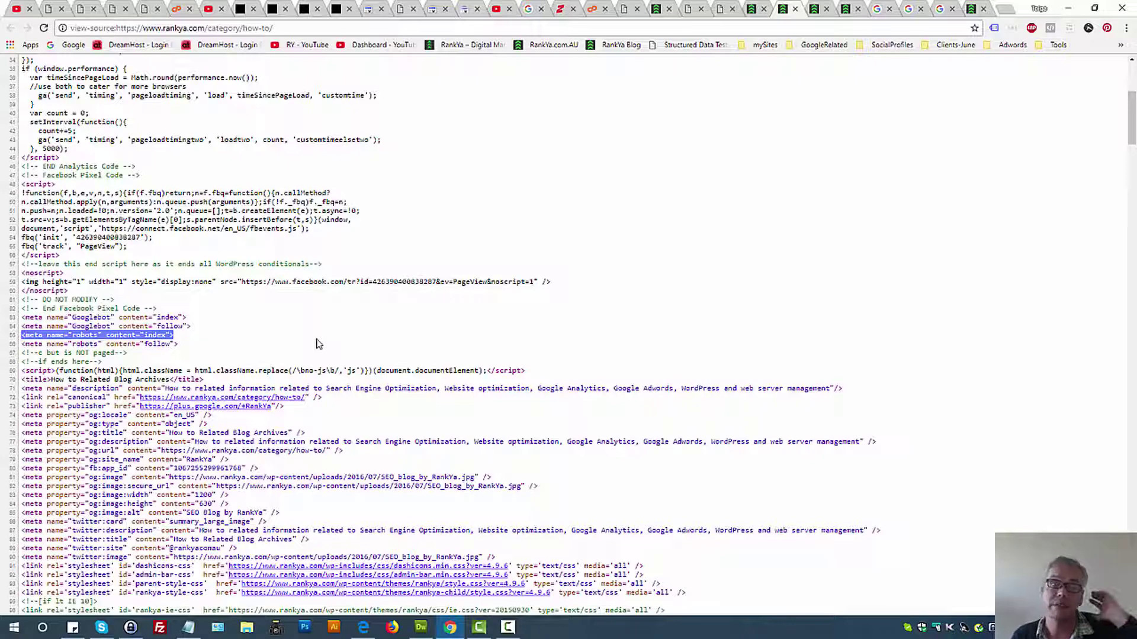
Step: Recheck the Blueprint page source's robots matches, then return to the live Blueprint page
{"action": "left_click", "coordinate": [819, 6]}
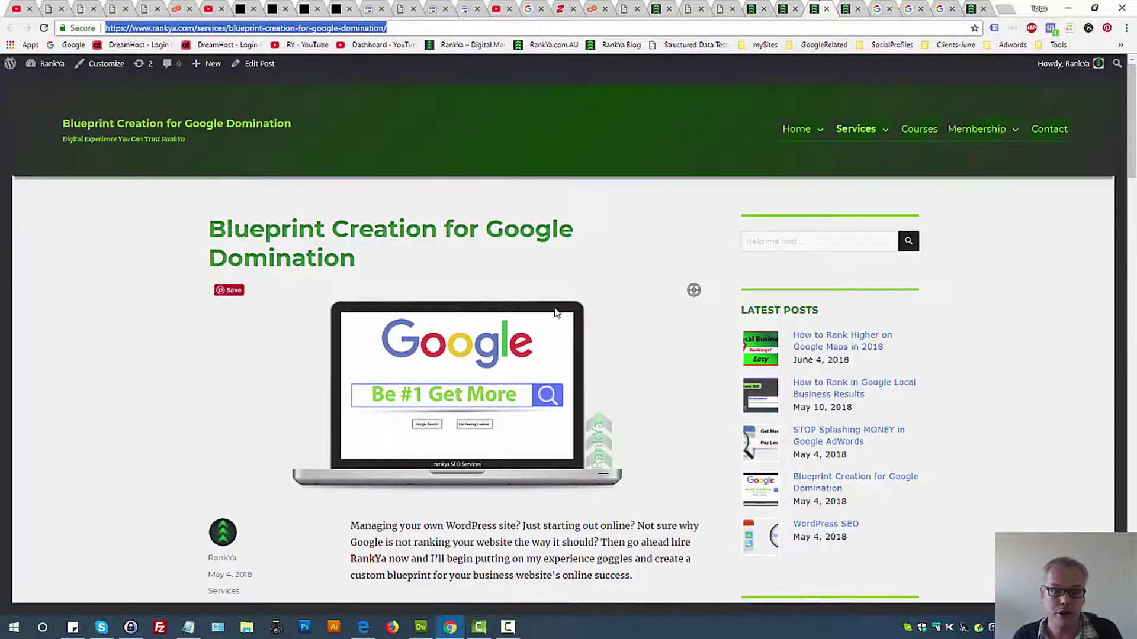
{"action": "key", "text": "ctrl+Tab"}
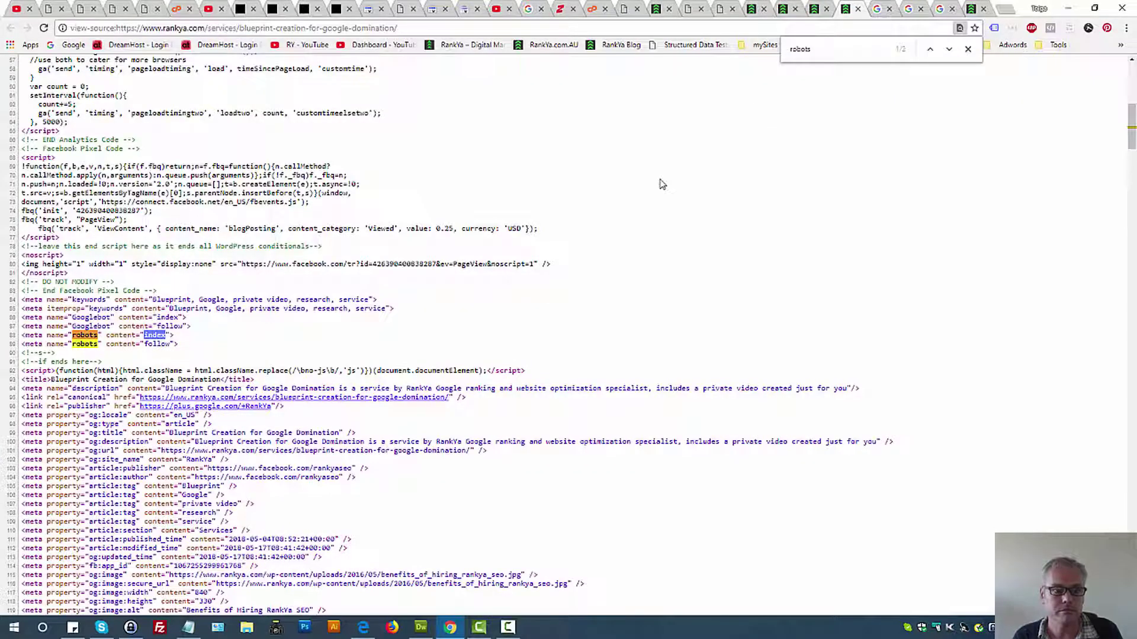
{"action": "left_click", "coordinate": [662, 184]}
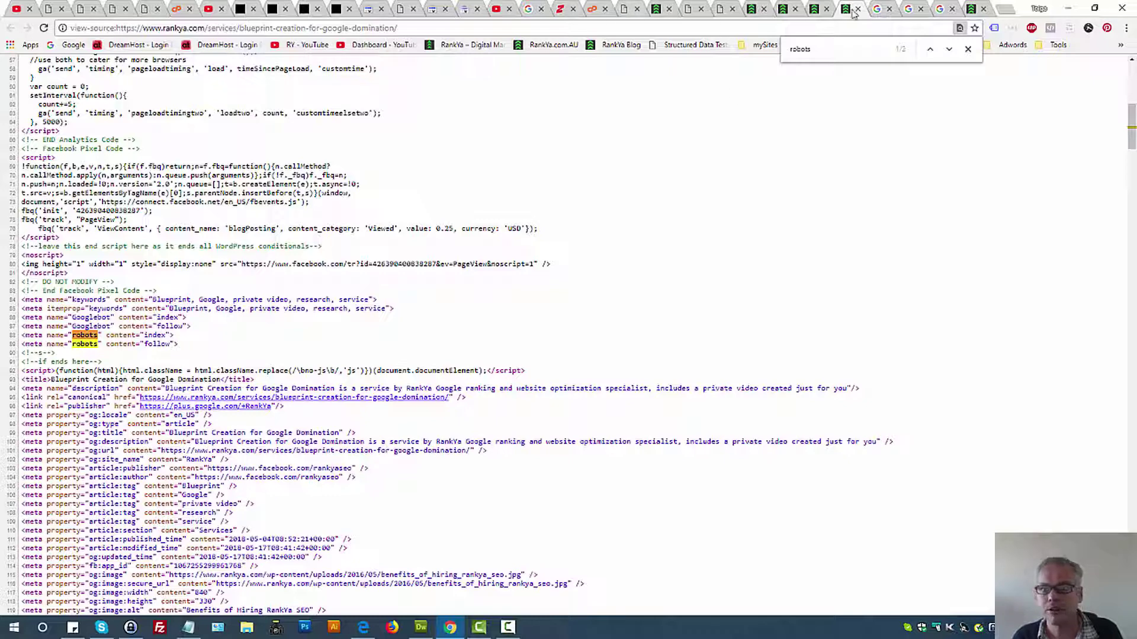
{"action": "left_click", "coordinate": [657, 10]}
Step: Replace the Blueprint path with 'ca' and open the category/uncategorized page
{"action": "left_click", "coordinate": [197, 28]}
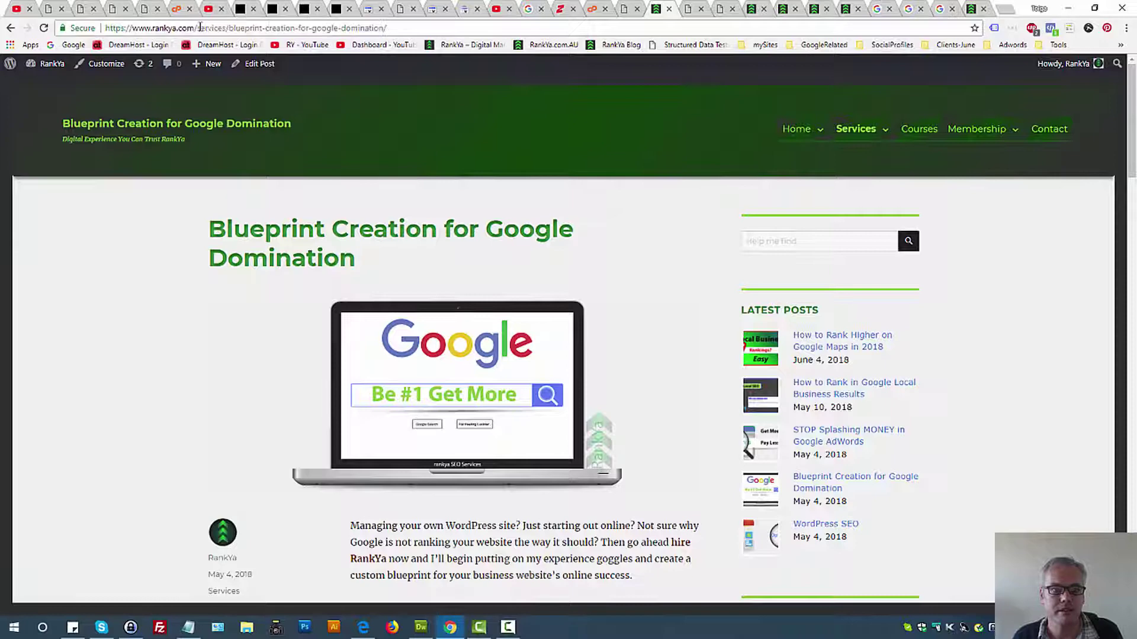
{"action": "left_click_drag", "start_coordinate": [197, 28], "coordinate": [479, 34]}
{"action": "type", "text": "ca"}
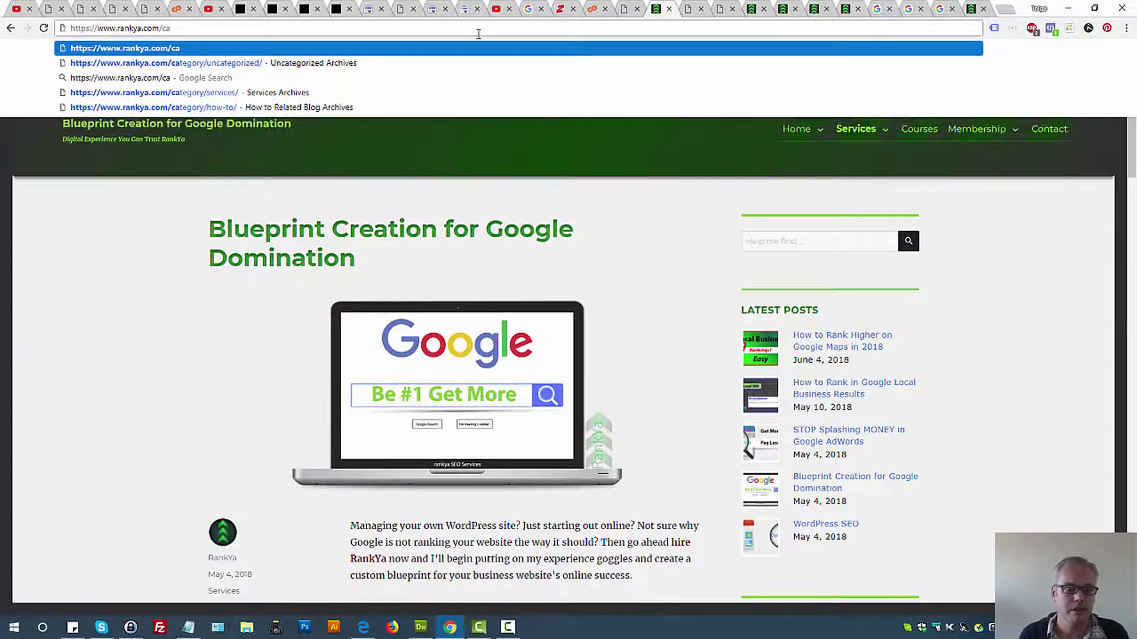
{"action": "left_click", "coordinate": [455, 62]}
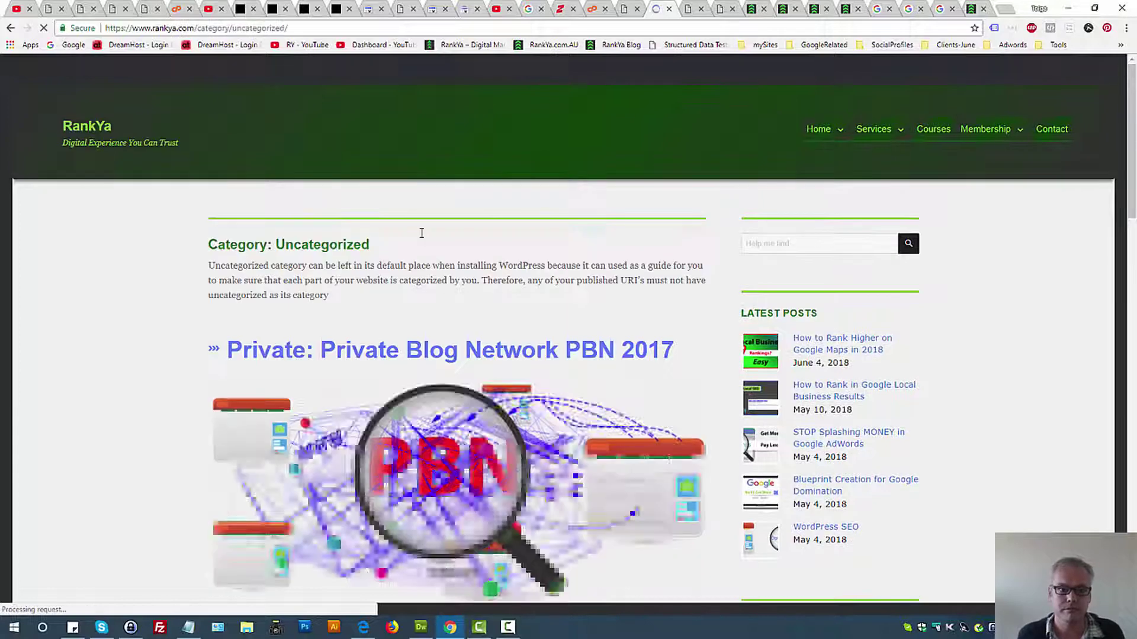
Step: View its source and select the robots noindex meta line
{"action": "key", "text": "ctrl+u"}
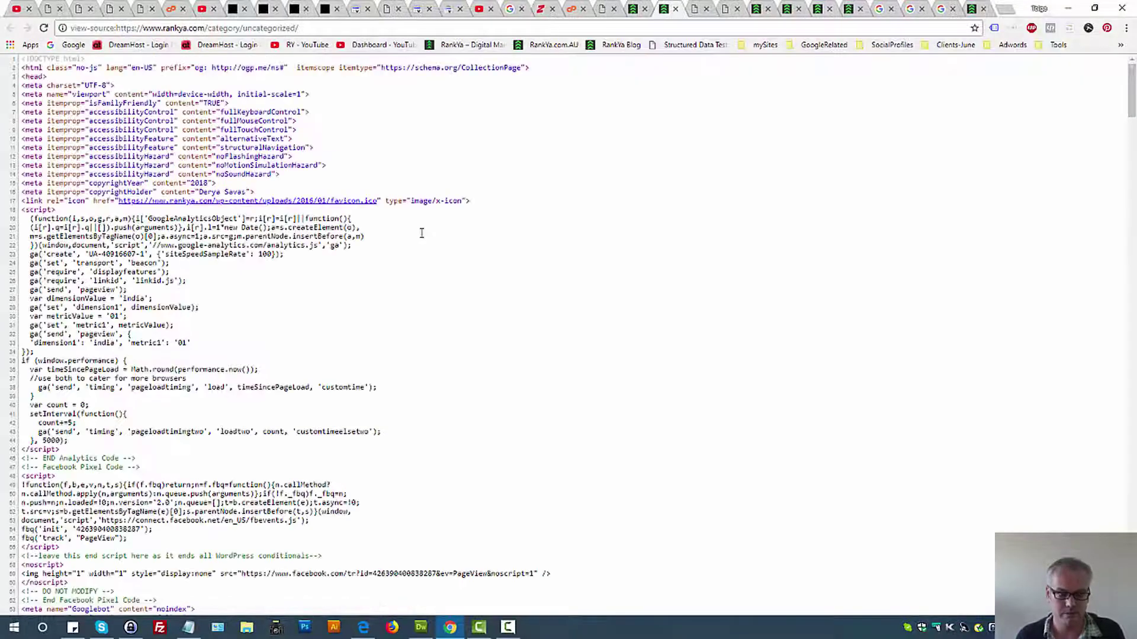
{"action": "key", "text": "ctrl+f"}
{"action": "left_click", "coordinate": [968, 48]}
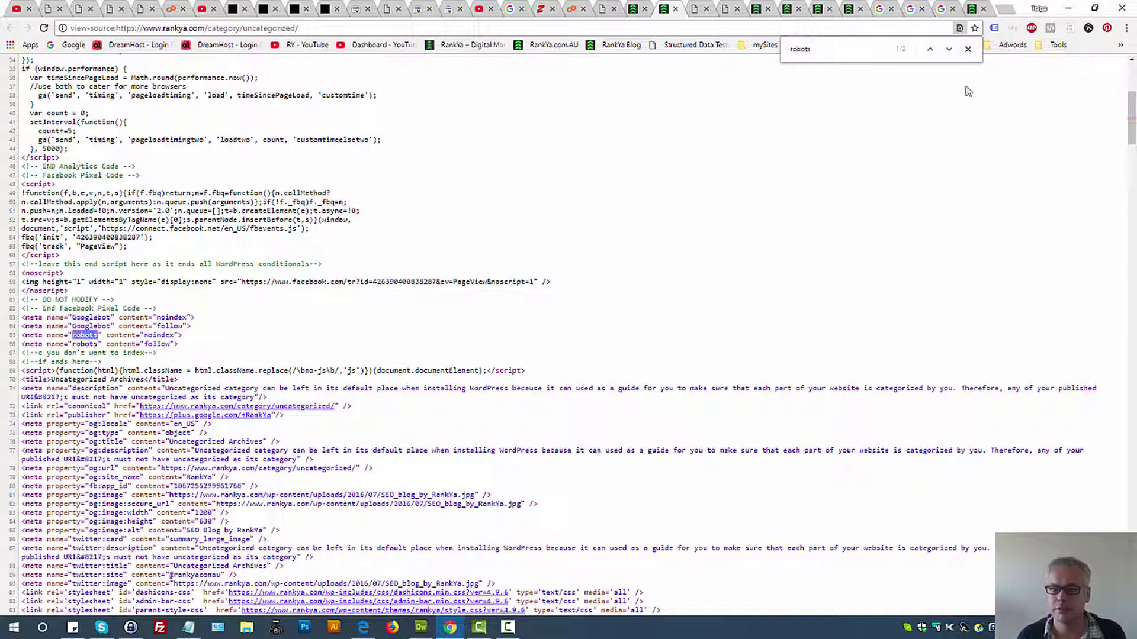
{"action": "double_click", "coordinate": [159, 335]}
{"action": "triple_click", "coordinate": [171, 335]}
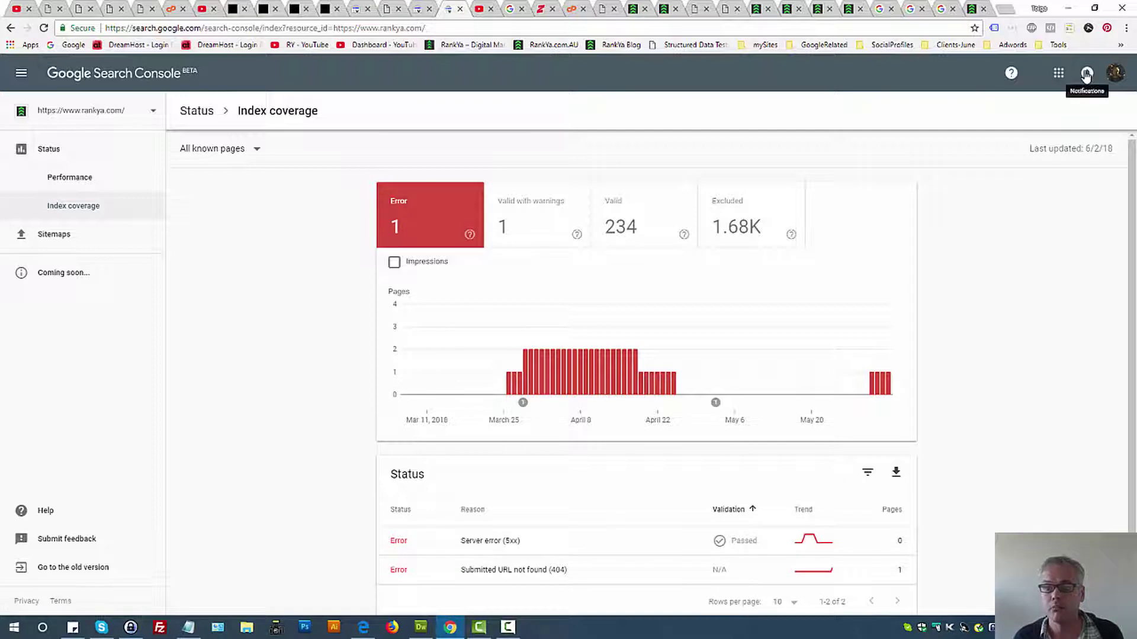
{"action": "left_click", "coordinate": [1011, 74]}
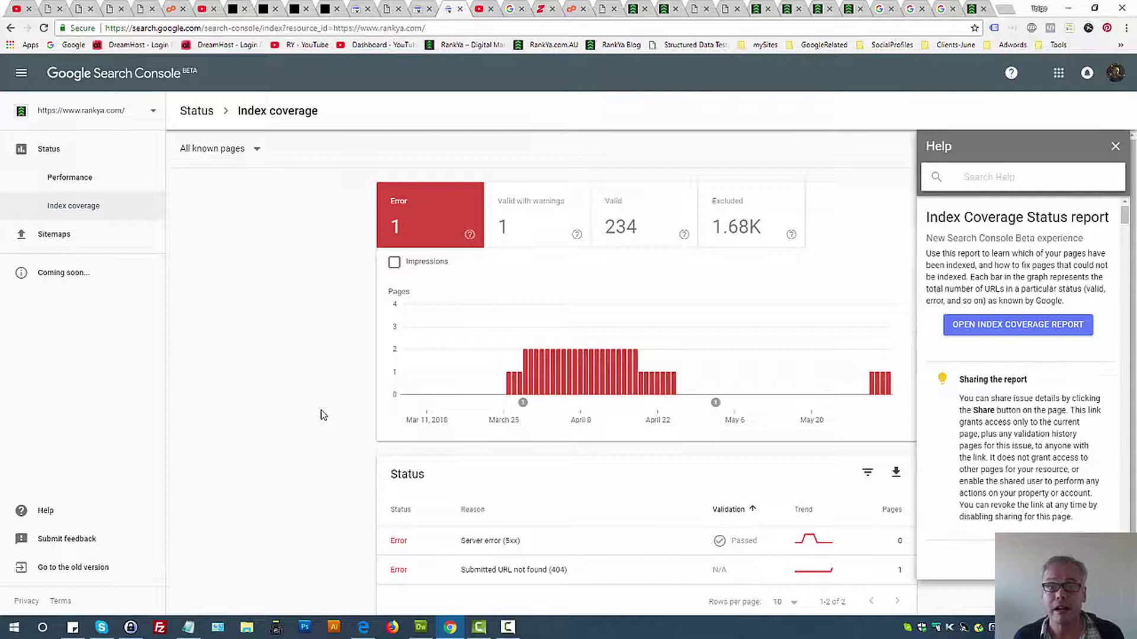
{"action": "key", "text": "Escape"}
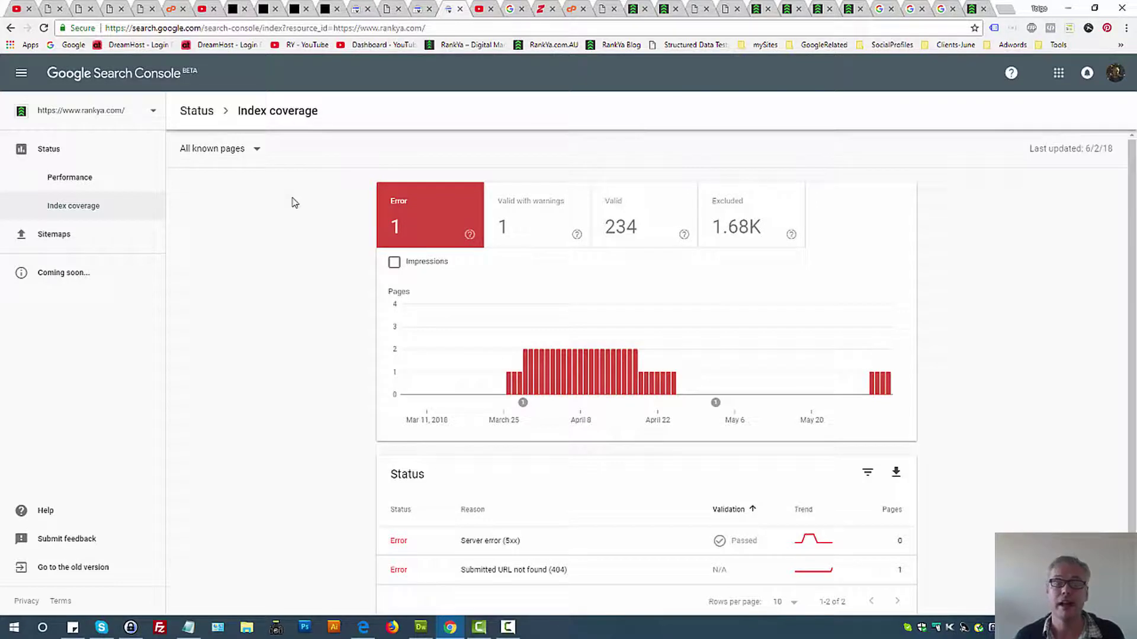